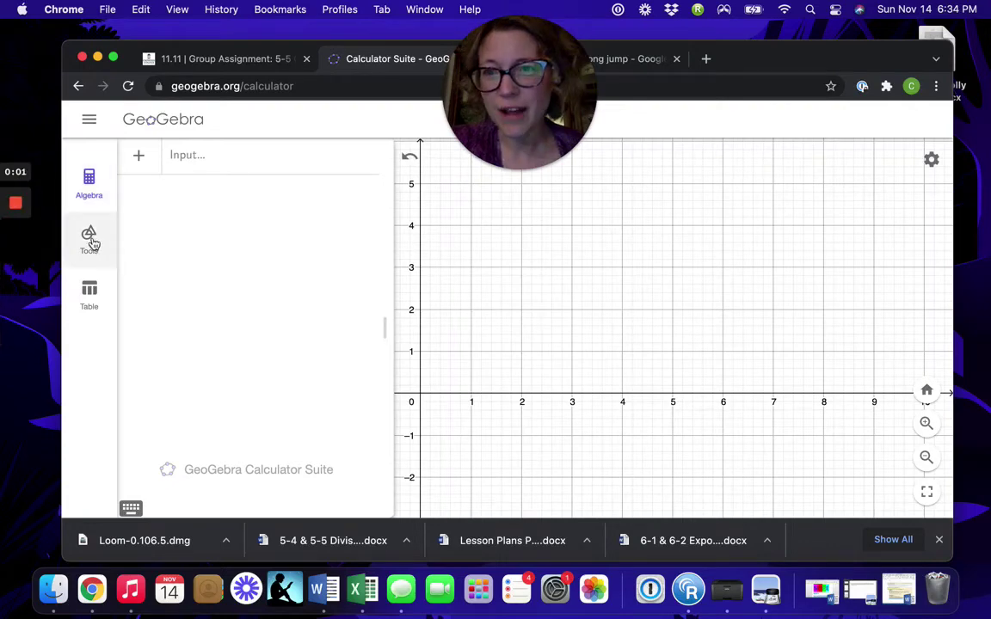
- With the Point tool, place scattered points trending upward from about (2, 2) to (8.5, 5.1)
left_click(91, 242)
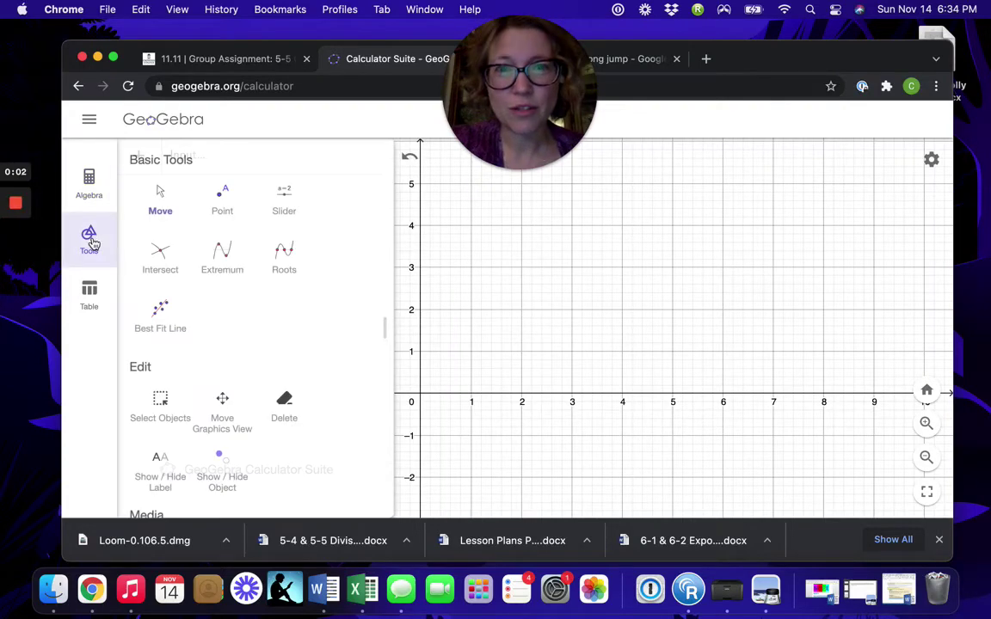
left_click(223, 196)
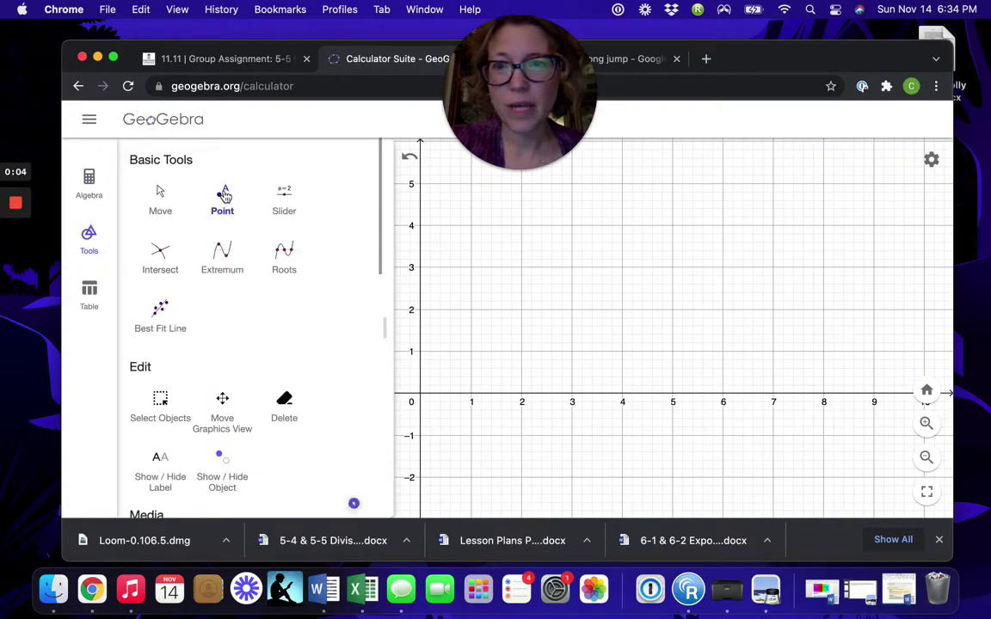
left_click(557, 288)
left_click(656, 240)
left_click(696, 261)
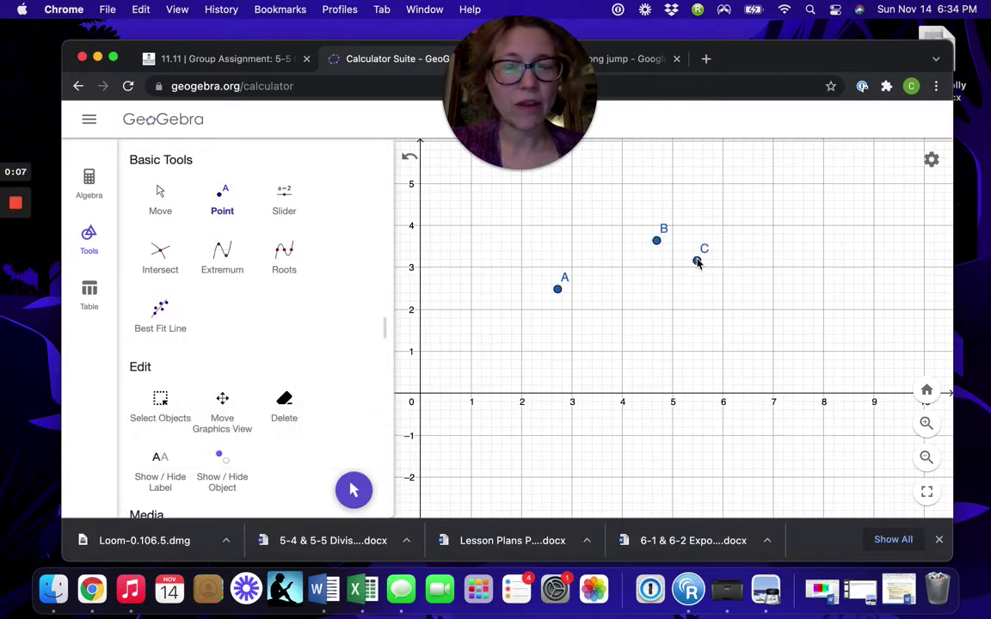
left_click(756, 179)
left_click(831, 208)
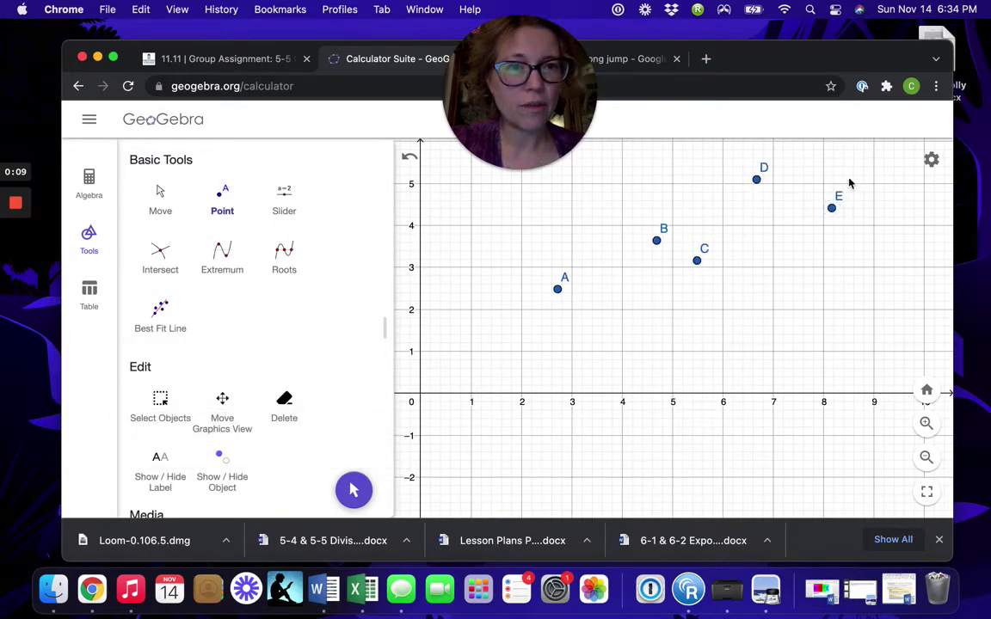
left_click(847, 179)
left_click(553, 354)
left_click(520, 308)
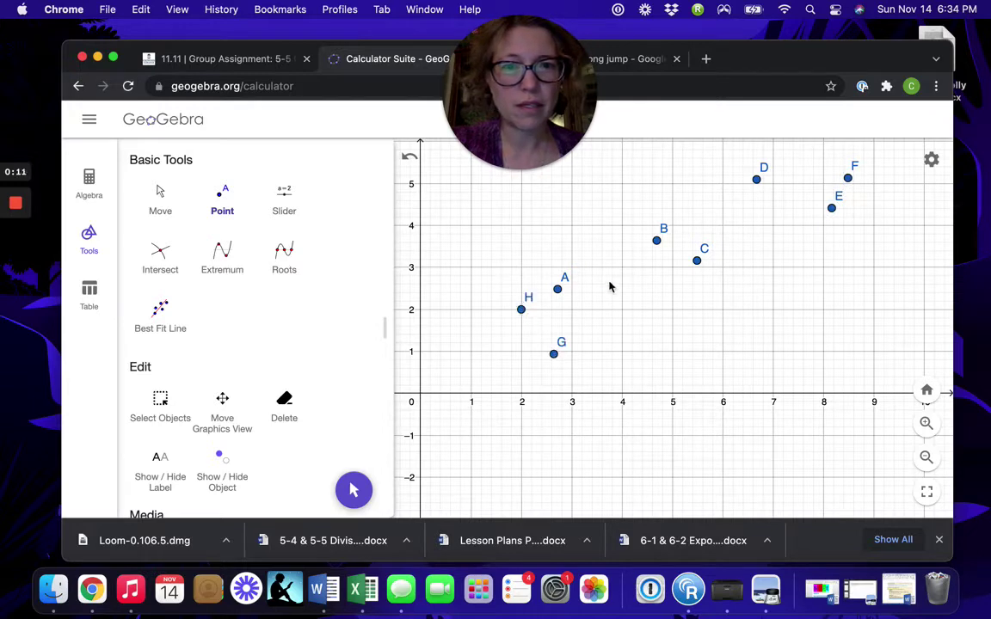
left_click(736, 213)
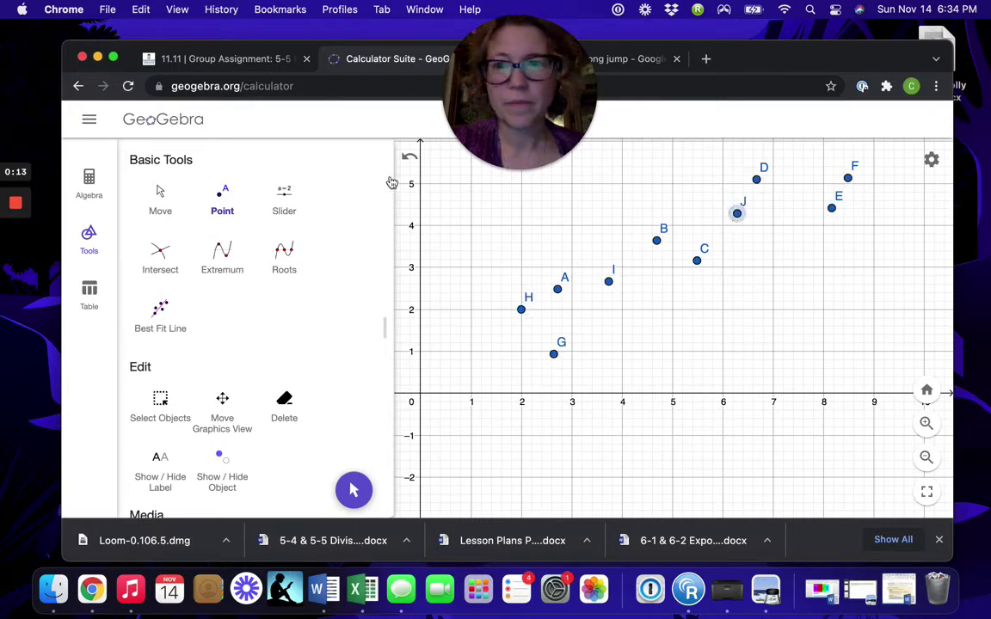
- Show the Algebra view and scroll through the placed points' coordinates
left_click(93, 182)
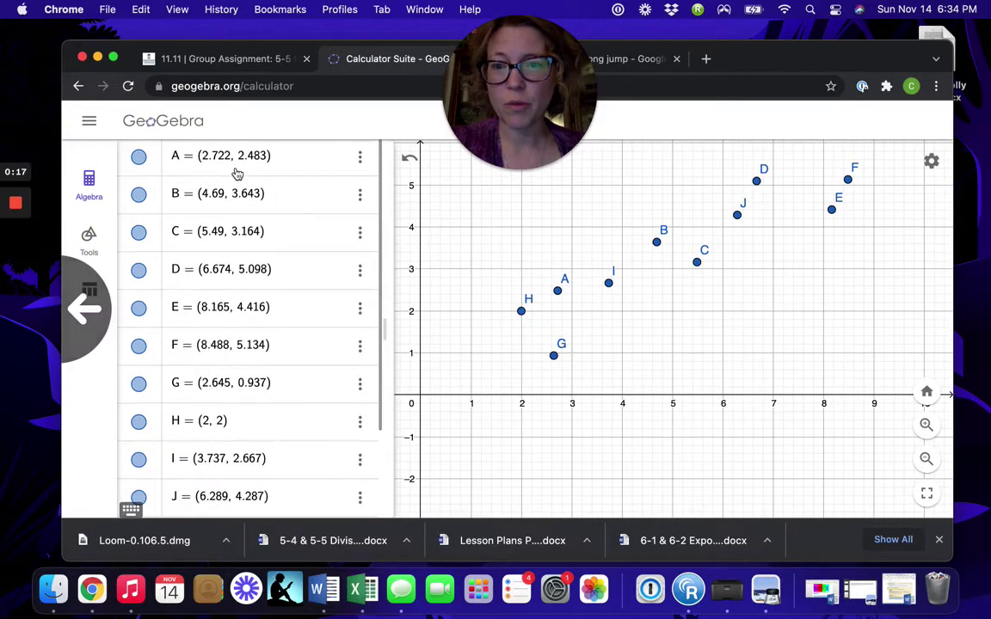
scroll(276, 387, "down", 3)
scroll(276, 387, "up", 2)
scroll(276, 387, "up", 1)
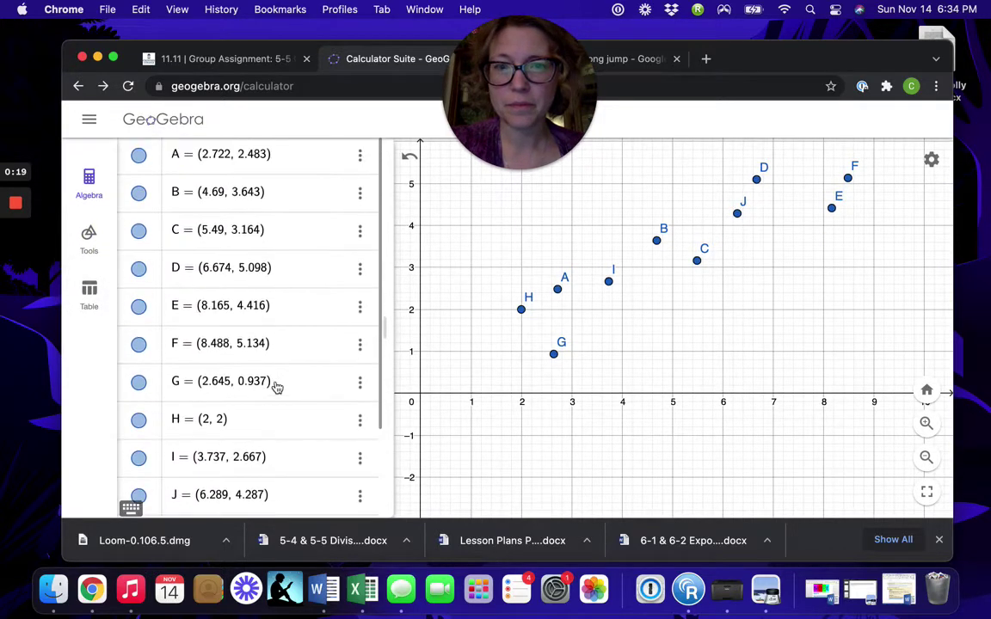
- Expand the full tool set under MORE to reach the List tool
left_click(79, 254)
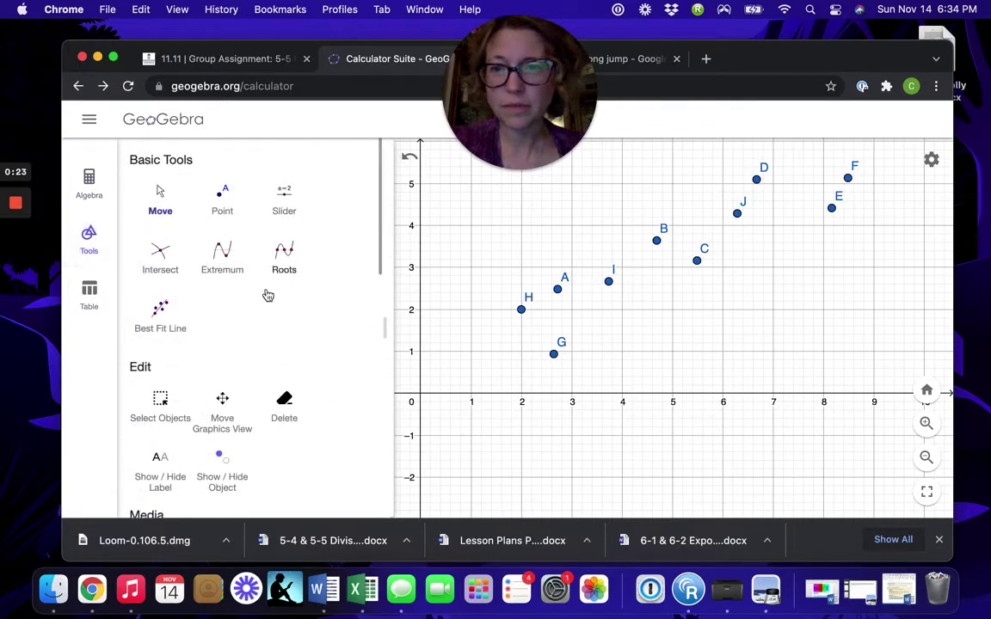
scroll(267, 294, "down", 1)
scroll(268, 295, "down", 1)
scroll(267, 295, "down", 3)
scroll(268, 295, "down", 1)
scroll(267, 295, "down", 3)
scroll(268, 295, "down", 5)
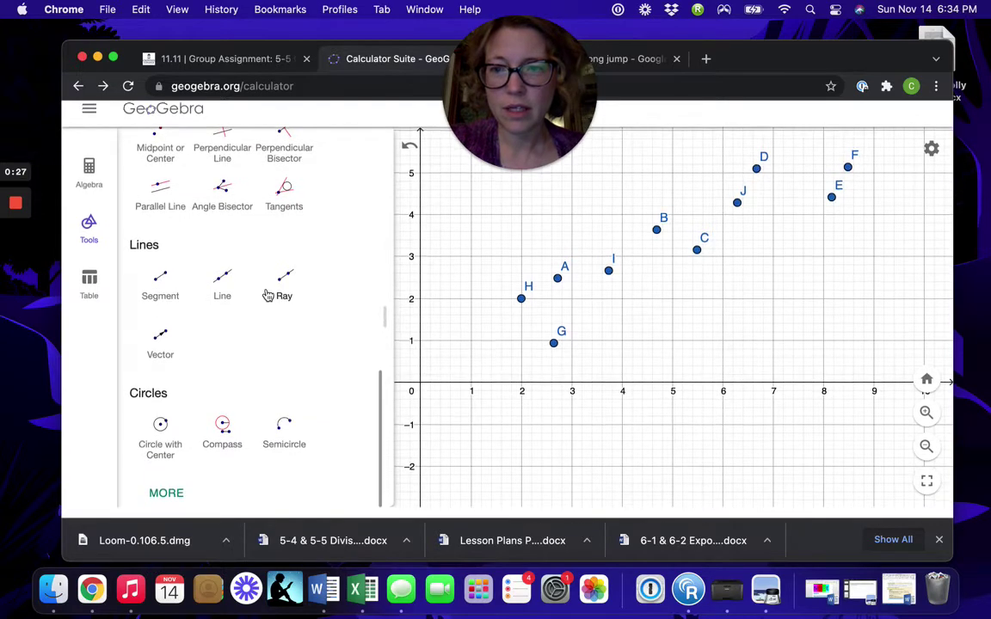
left_click(166, 504)
scroll(216, 381, "up", 2)
scroll(220, 356, "up", 2)
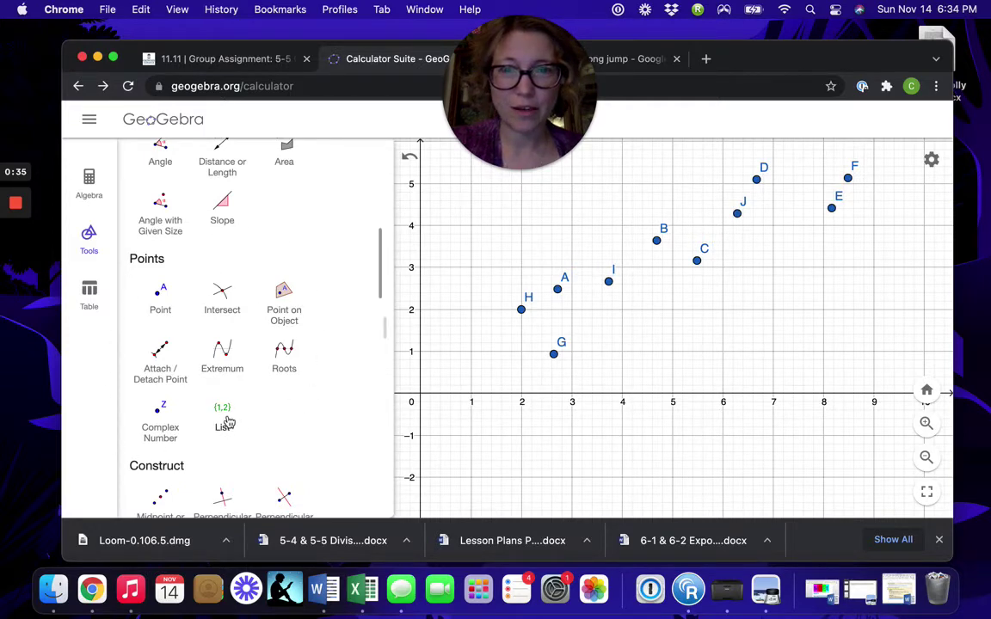
- Box-select all ten points with the List tool to create list l1
left_click(229, 421)
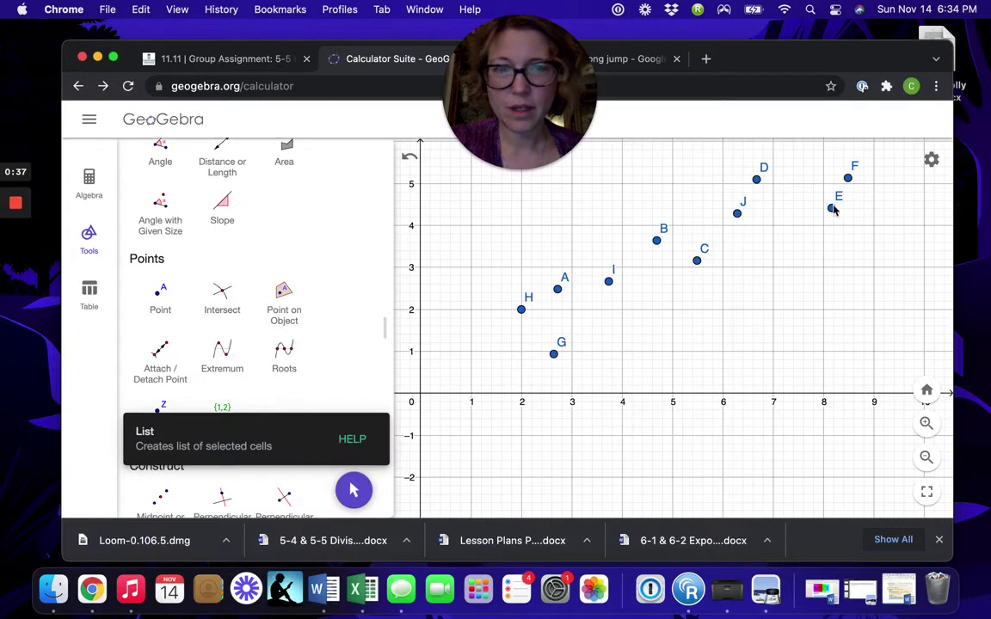
mouse_move(900, 147)
left_mouse_down()
mouse_move(606, 224)
mouse_move(574, 249)
left_mouse_up()
left_click_drag(508, 347, 508, 382)
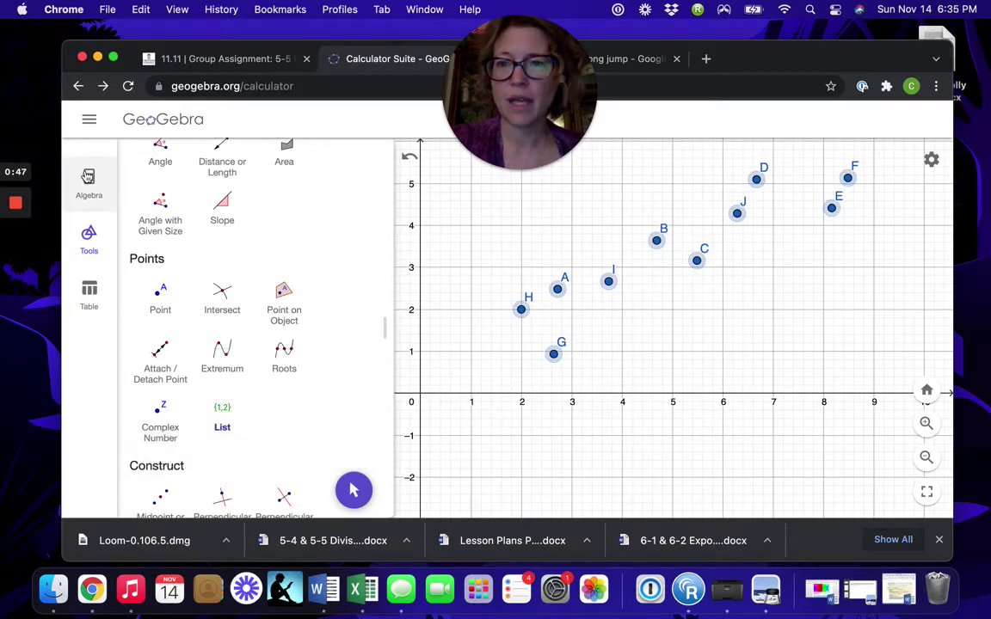
left_click(88, 177)
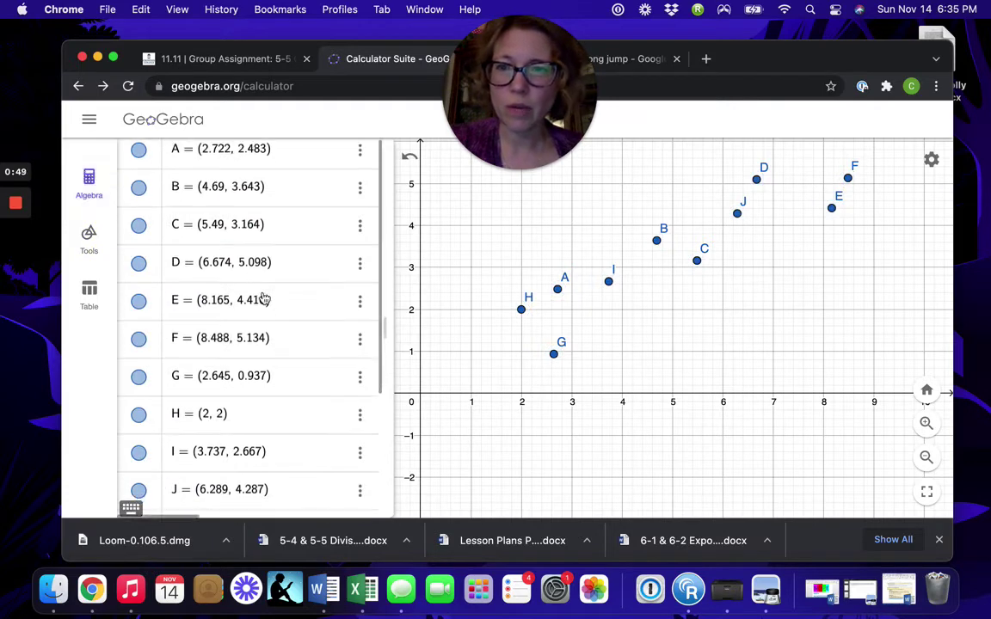
- Scroll the algebra list down to the l1 = {A, B, …, J} entry
scroll(263, 297, "down", 3)
scroll(264, 297, "down", 2)
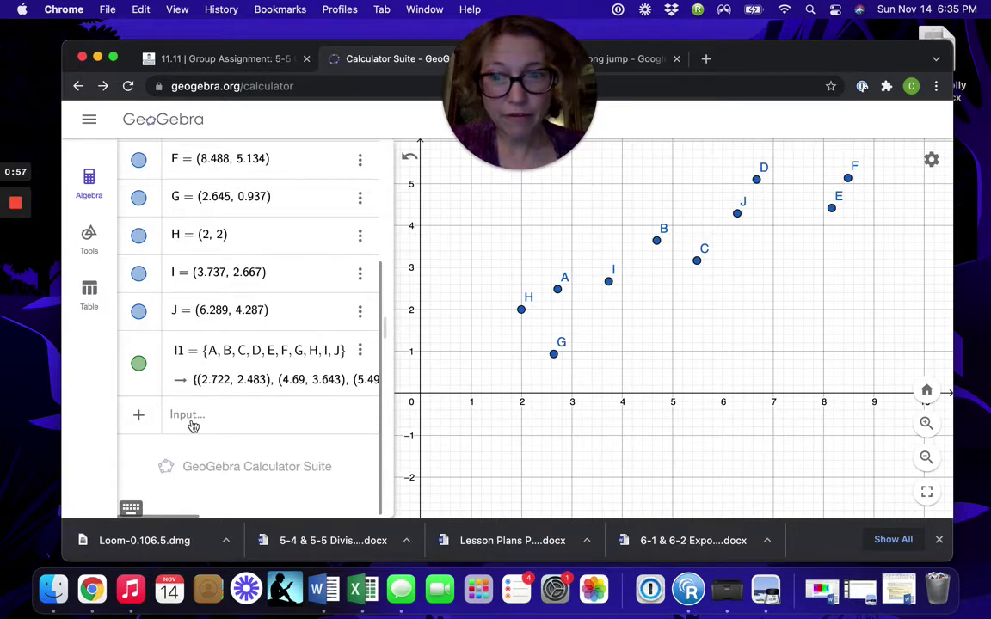
- In a new Input row, type 'fit' then 'poly' to narrow suggestions to FitPoly and FitPow
left_click(193, 426)
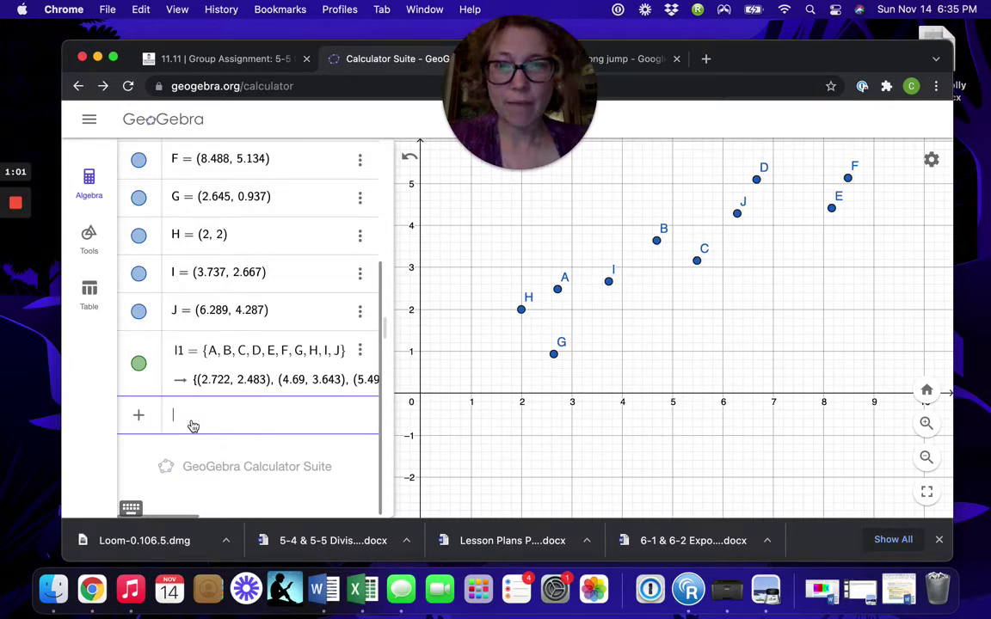
type("fit")
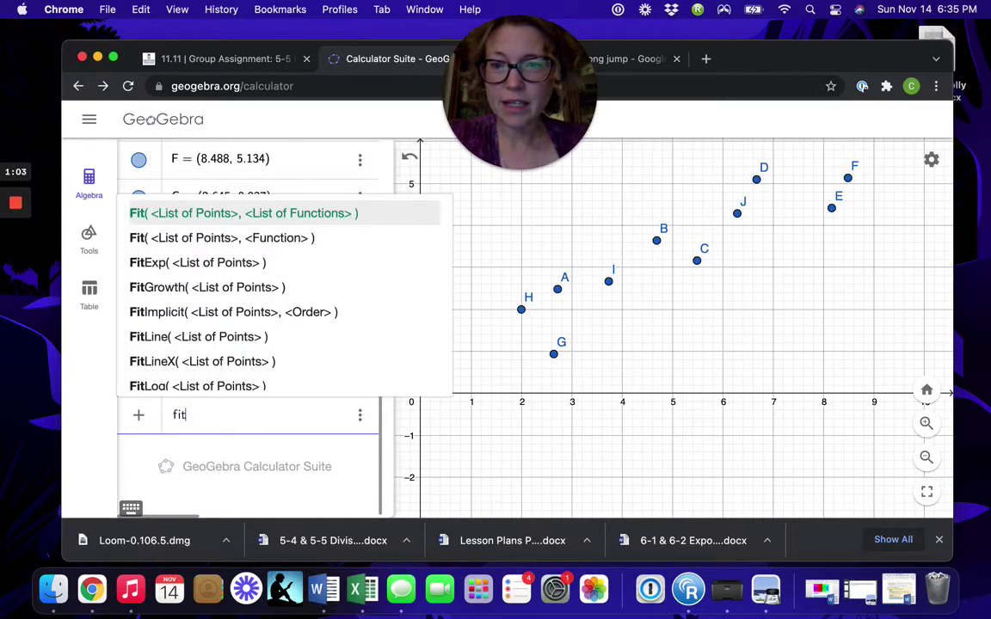
scroll(244, 336, "down", 1)
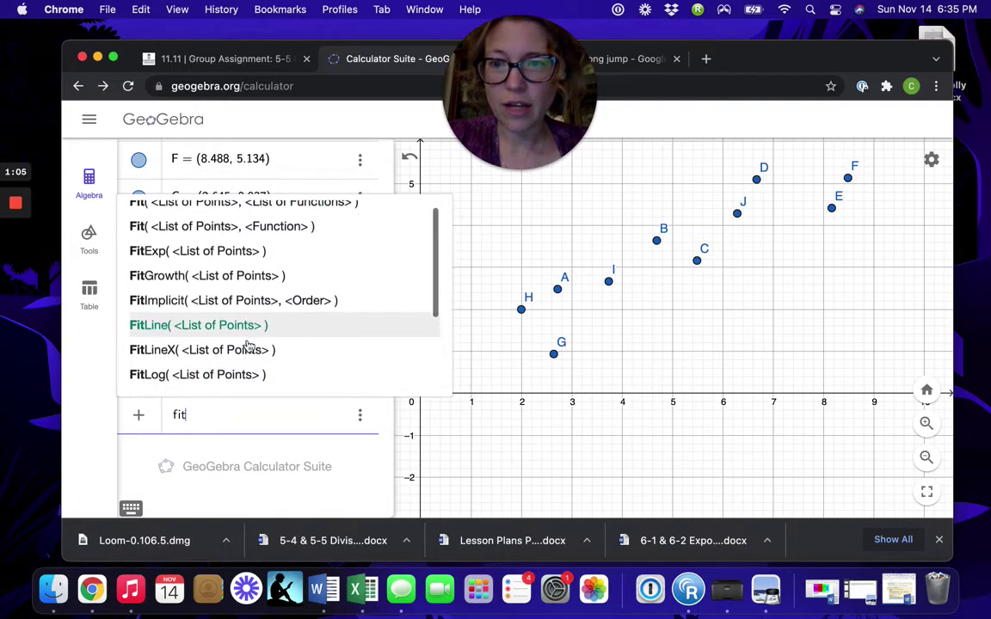
scroll(243, 349, "down", 2)
scroll(250, 341, "down", 1)
scroll(248, 346, "down", 1)
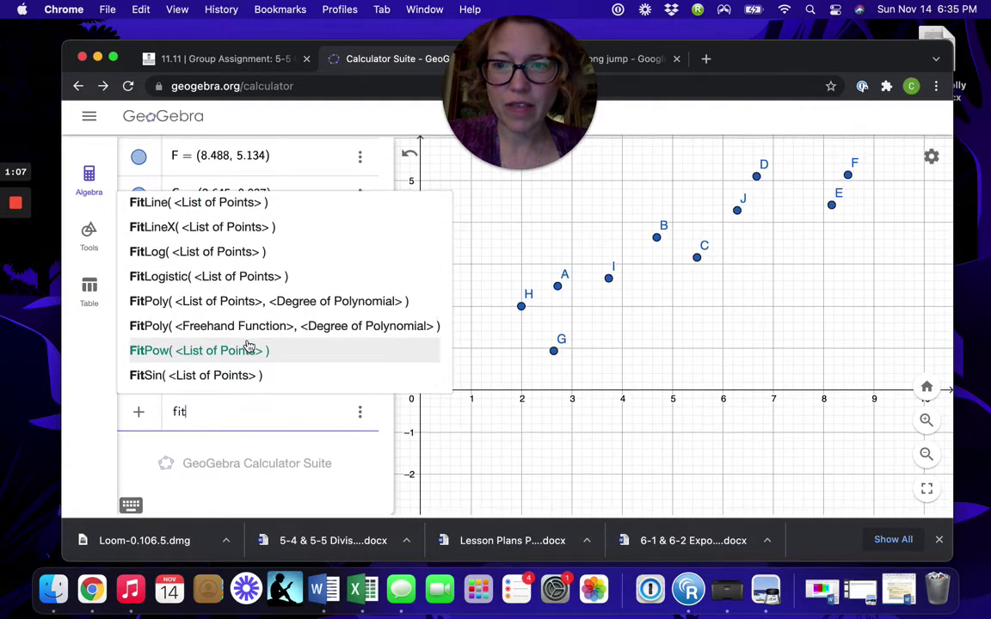
scroll(228, 425, "up", 1)
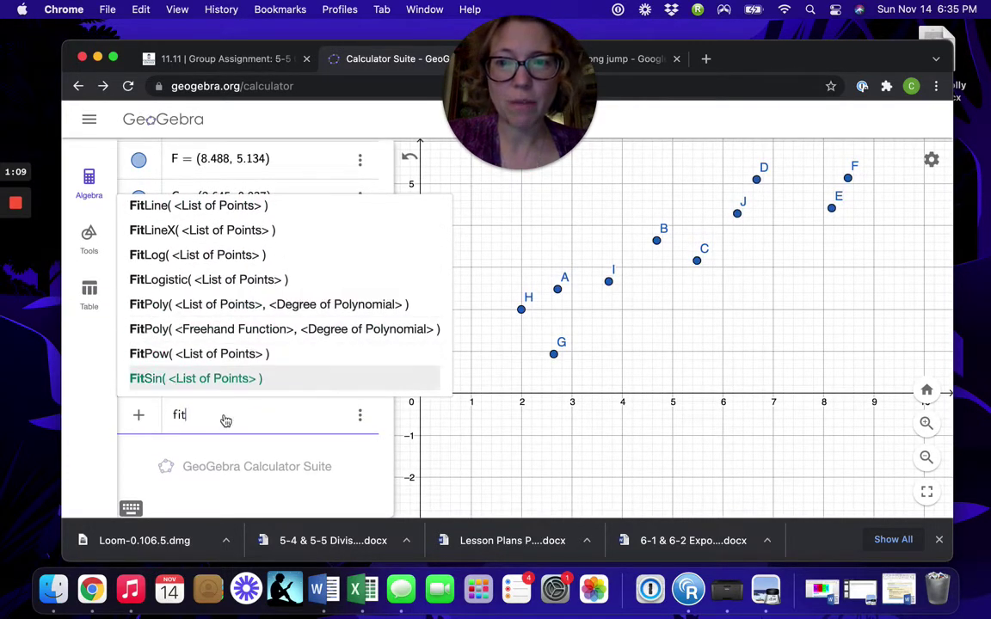
type("p")
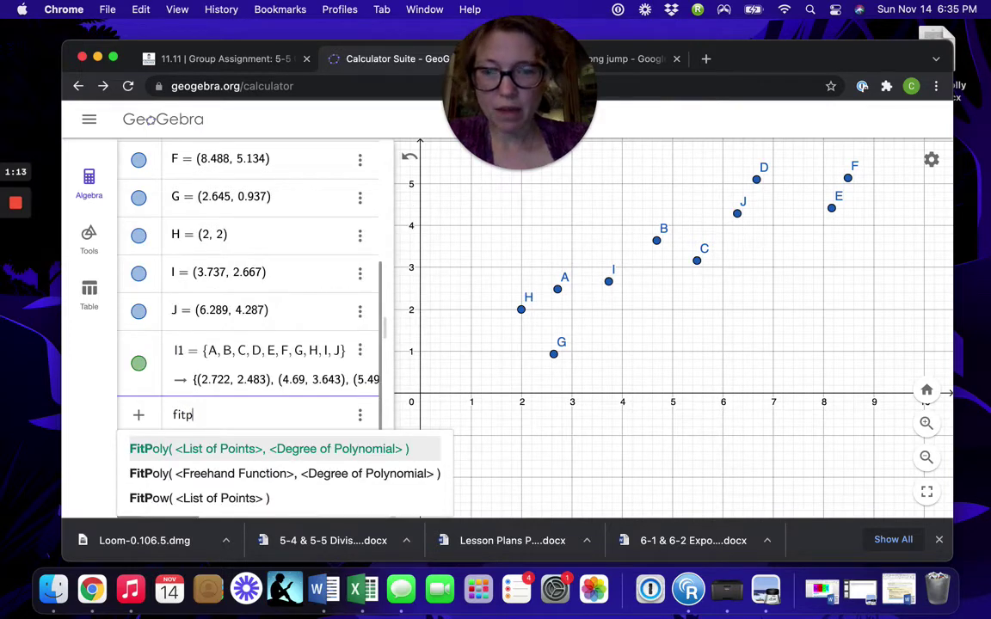
type("oly")
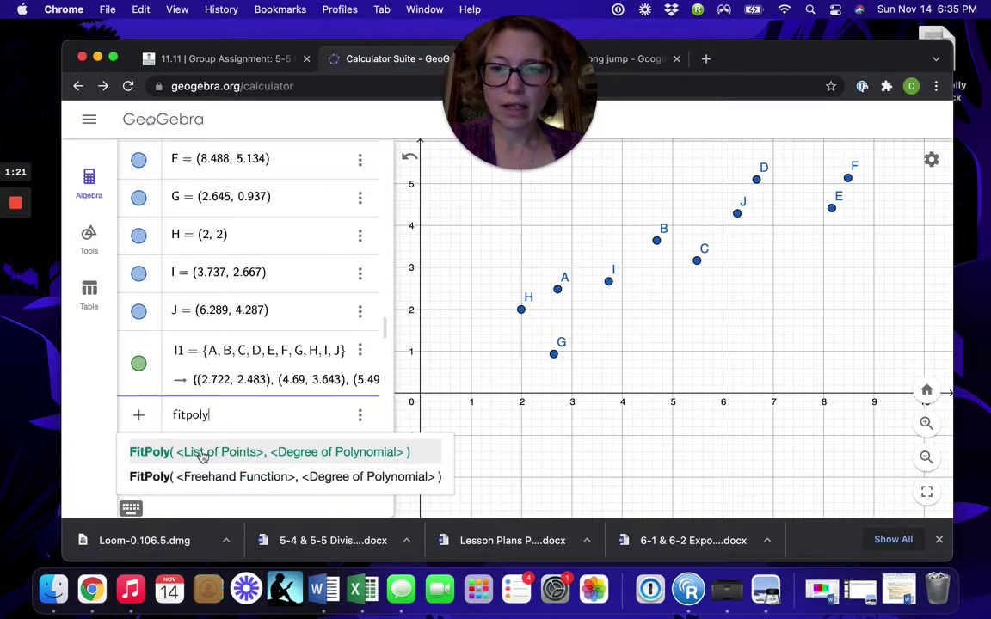
- Enter f(x) = FitPoly(l1, 1), drawing the best-fit line 0.541x + 0.63
left_click(341, 452)
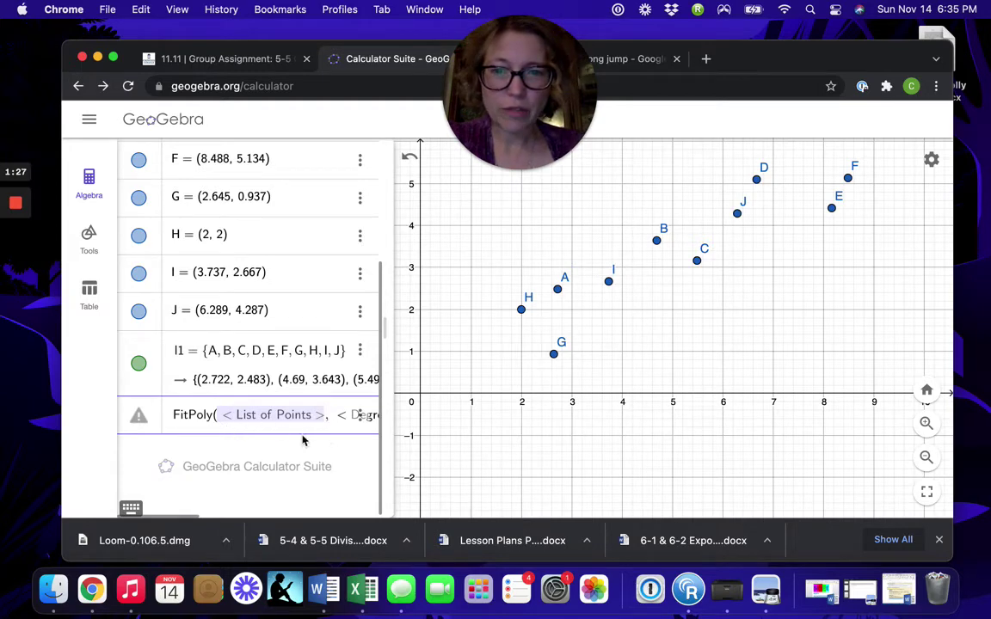
type("l")
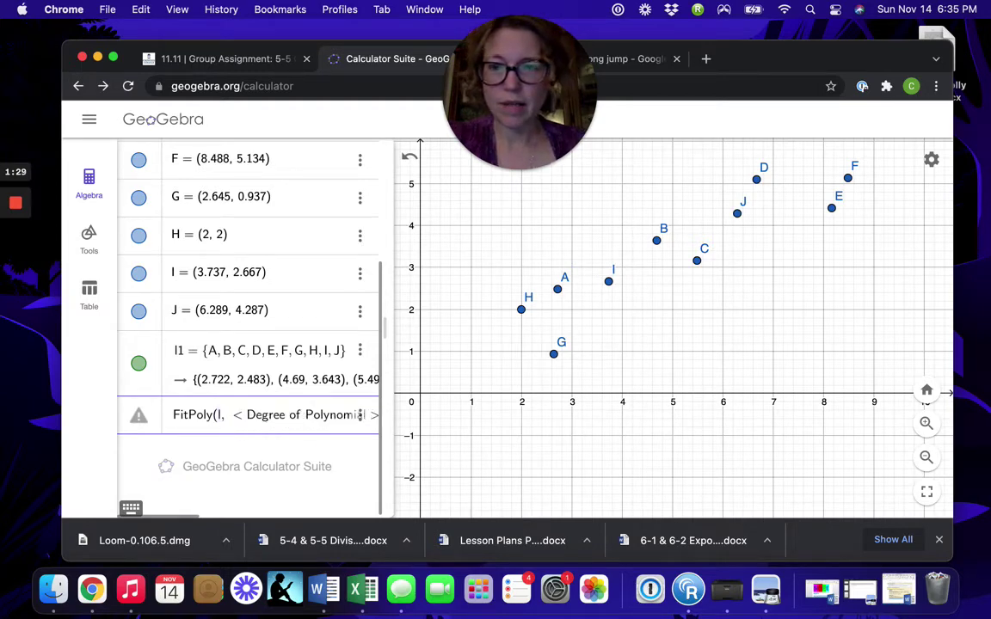
type("1")
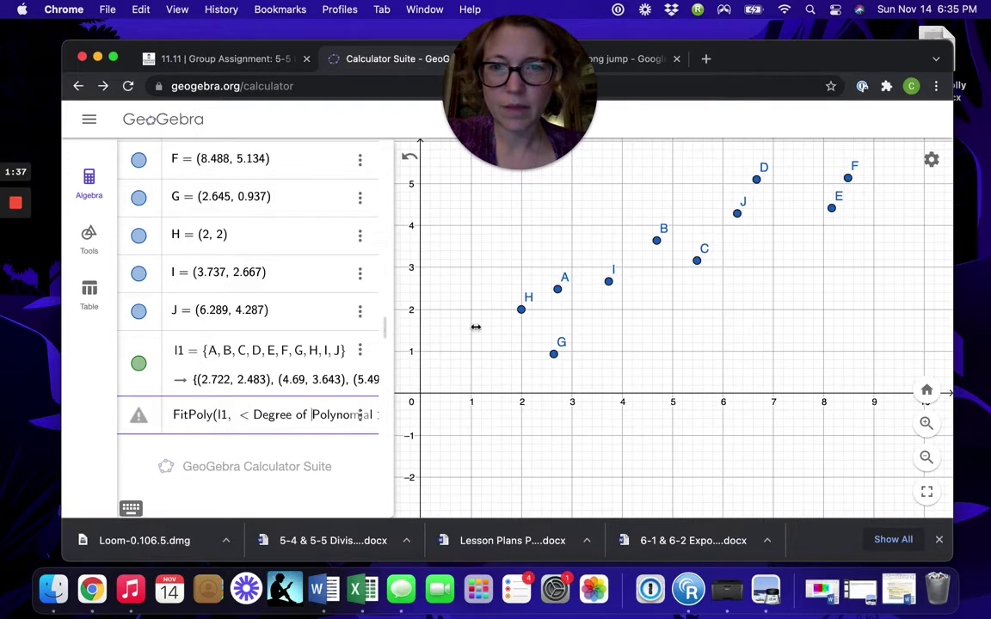
left_click_drag(483, 326, 501, 320)
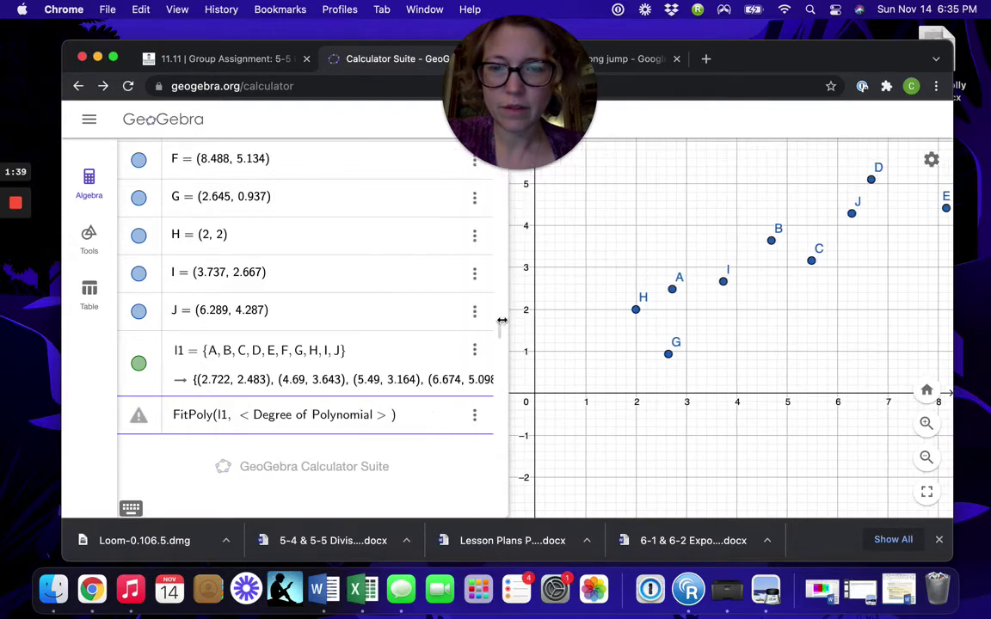
left_click(384, 416)
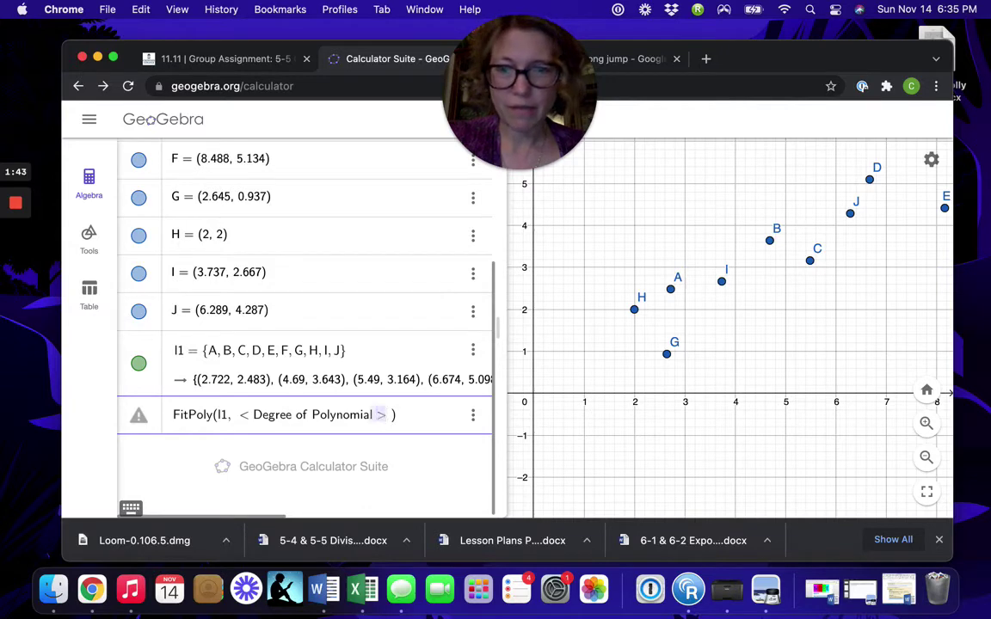
key("shift+Left")
key("shift+Left")
key("shift+Left")
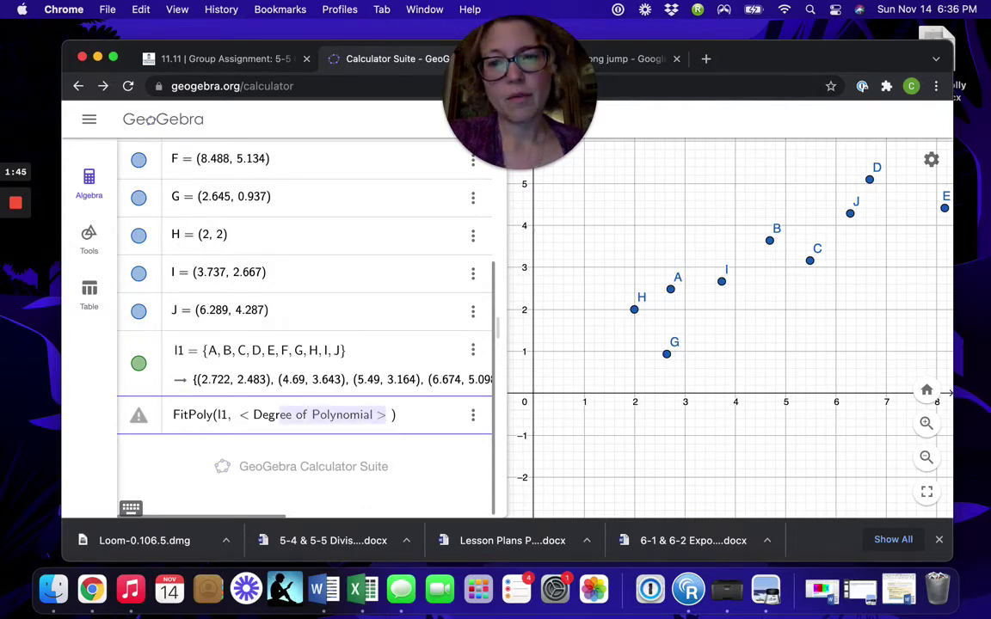
key("shift+Left")
key("shift+Left")
key("shift+Left")
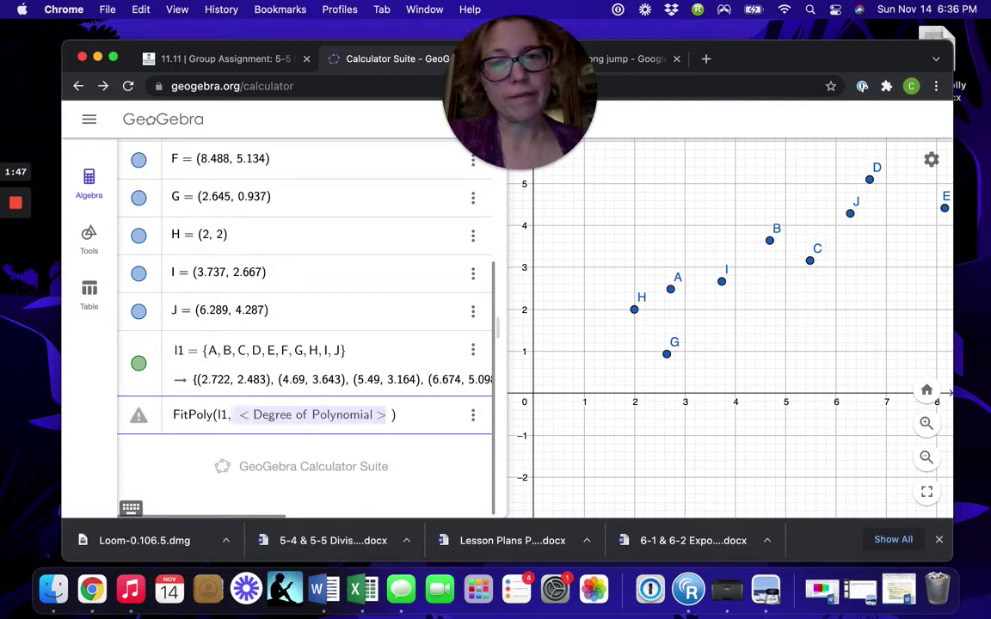
type("1")
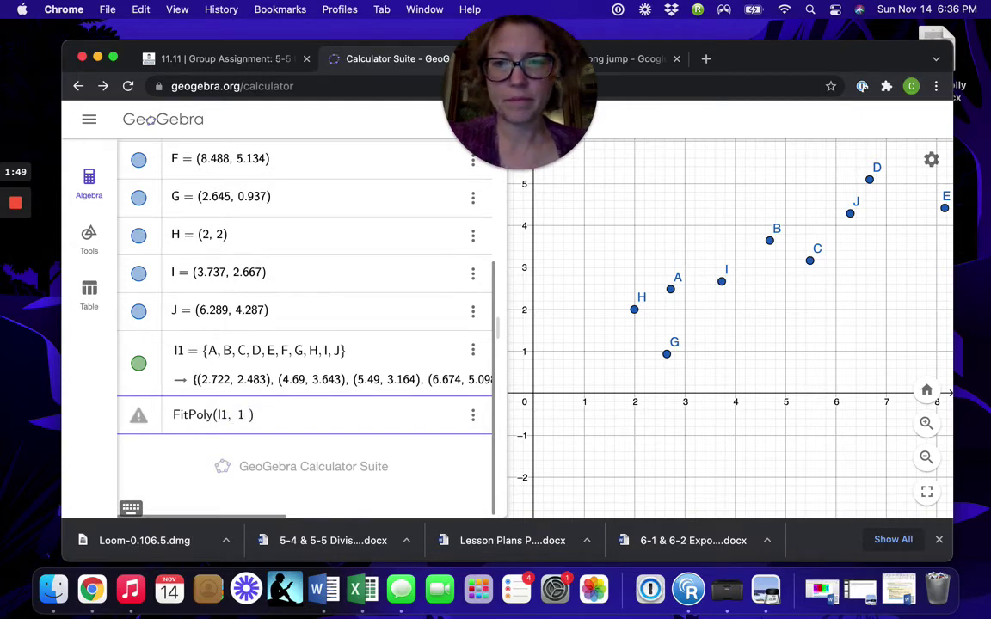
key("Return")
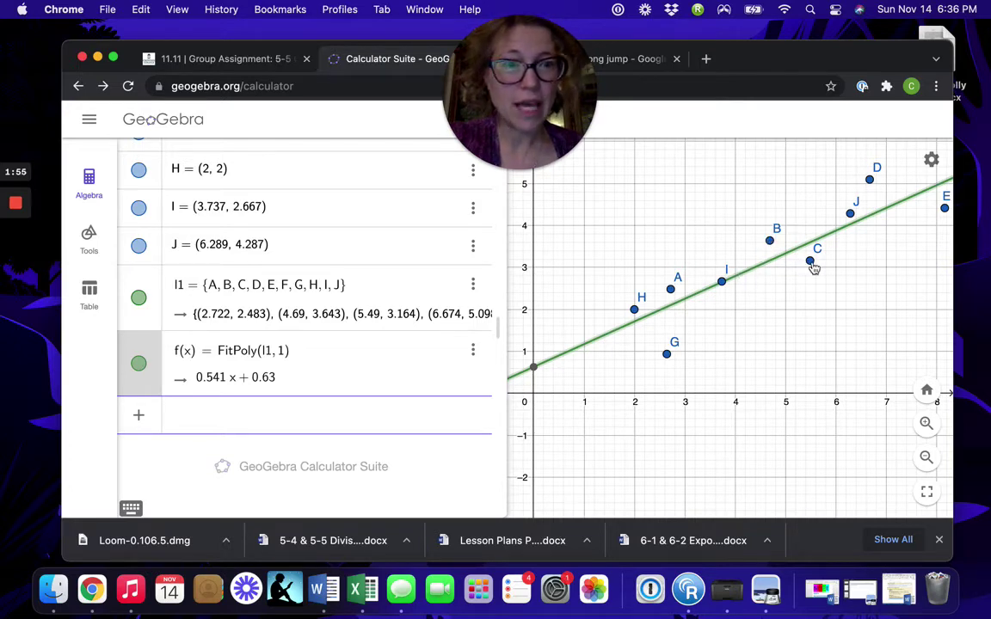
- Drag points C and A so the fit line updates to 0.529x + 0.672
left_click(812, 265)
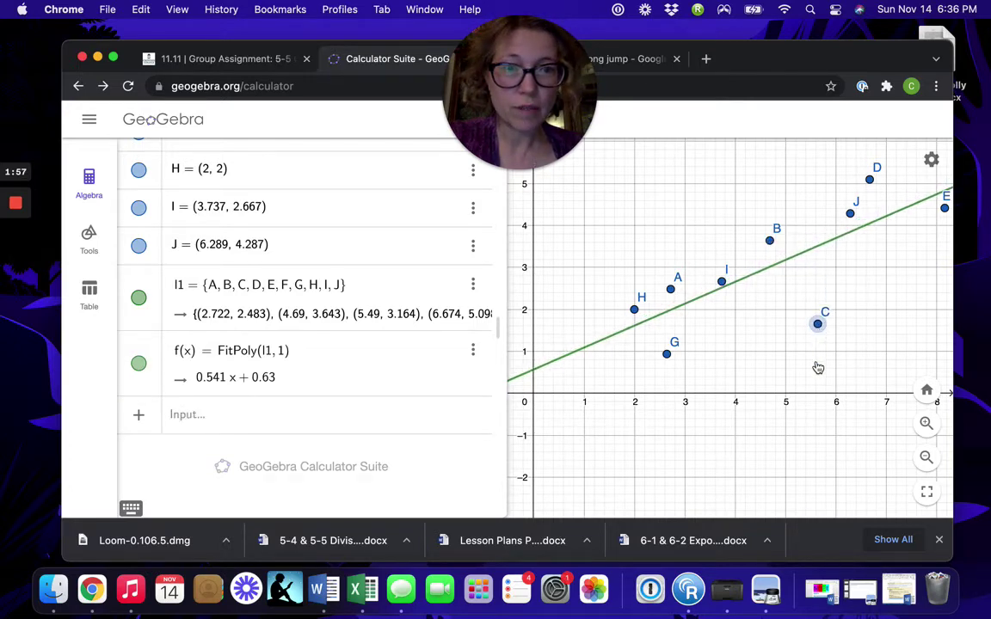
mouse_move(815, 298)
left_mouse_down()
mouse_move(781, 239)
mouse_move(824, 270)
left_mouse_up()
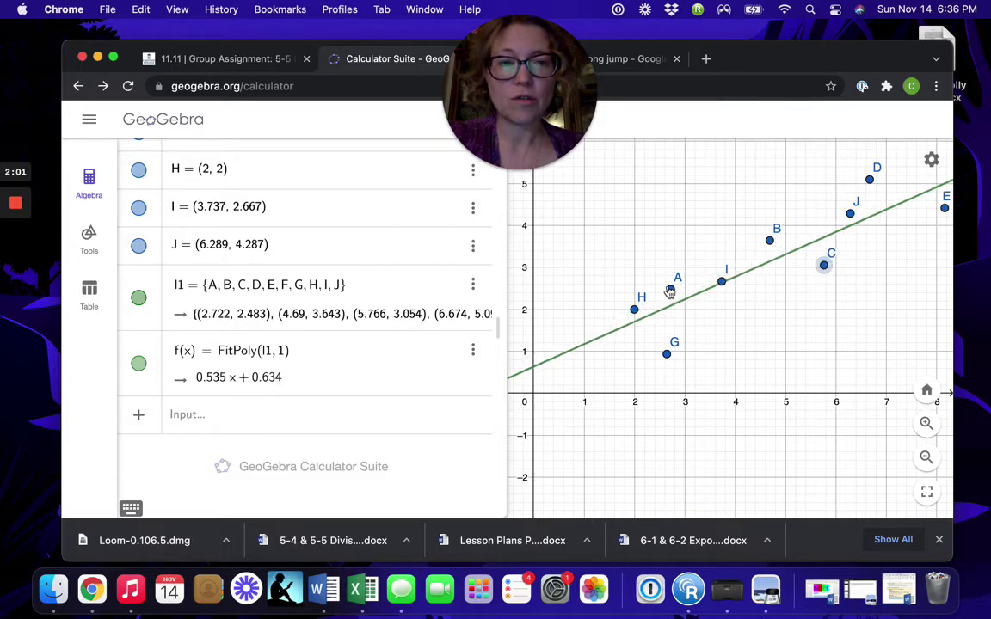
mouse_move(670, 289)
left_mouse_down()
mouse_move(634, 226)
mouse_move(668, 293)
left_mouse_up()
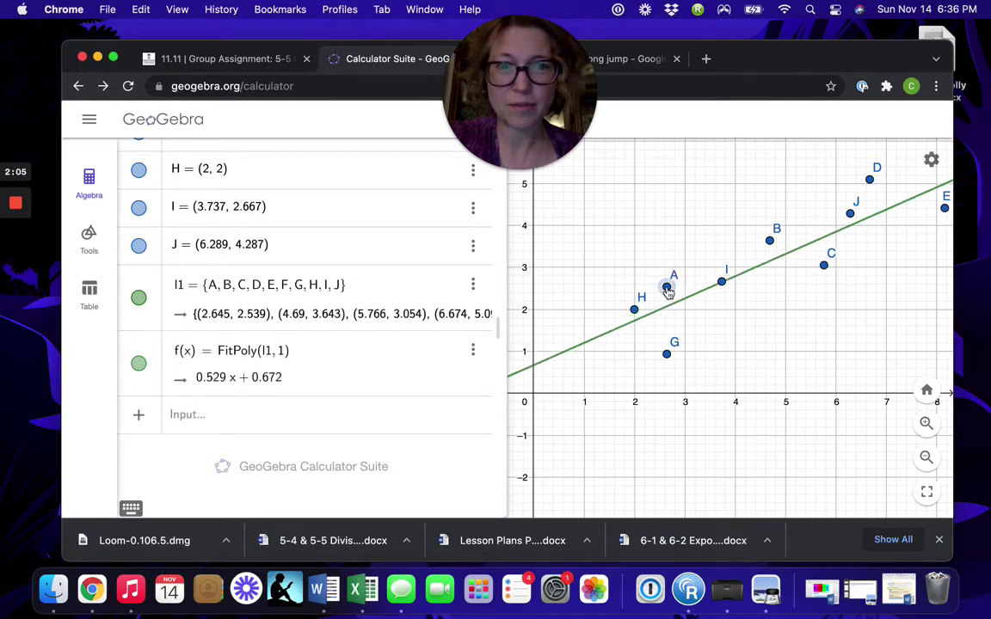
left_click(226, 416)
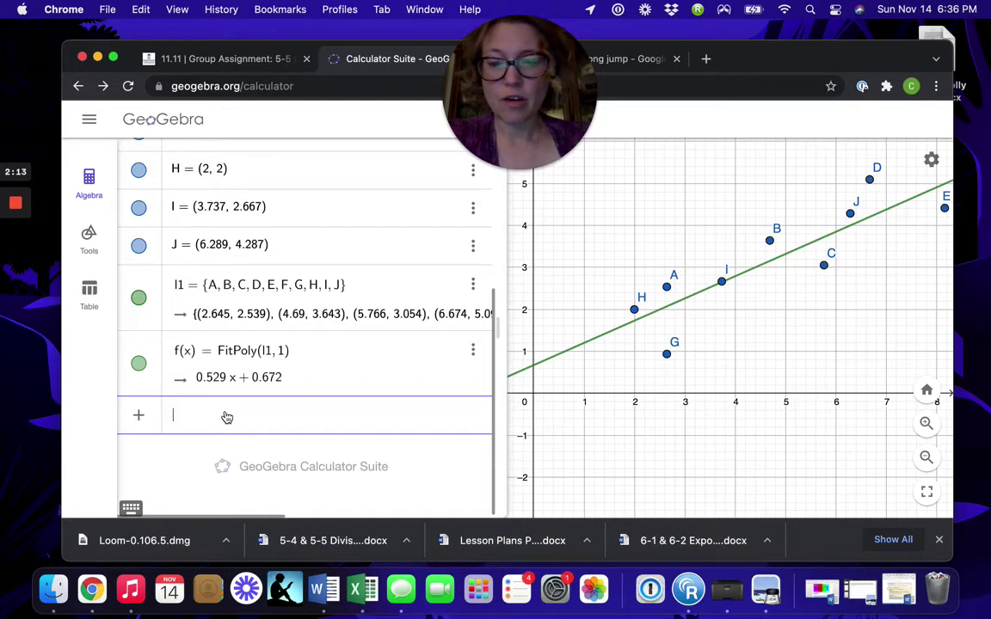
- Enter g(x) = FitPoly(l1, 2), the quadratic fit −0.031x² + 0.854x − 0.021
type("fi")
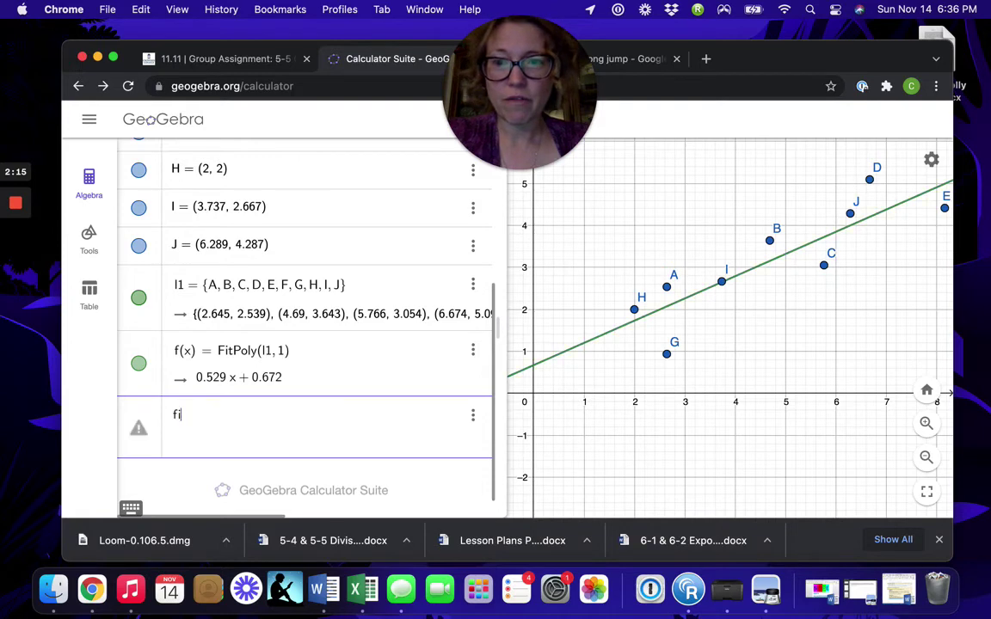
type("tpo")
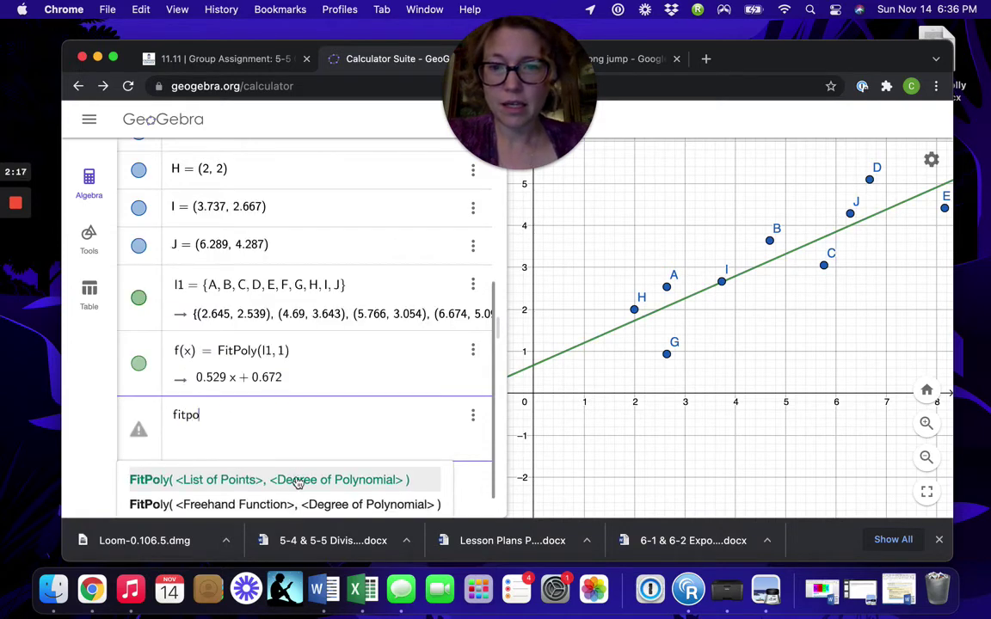
left_click(294, 482)
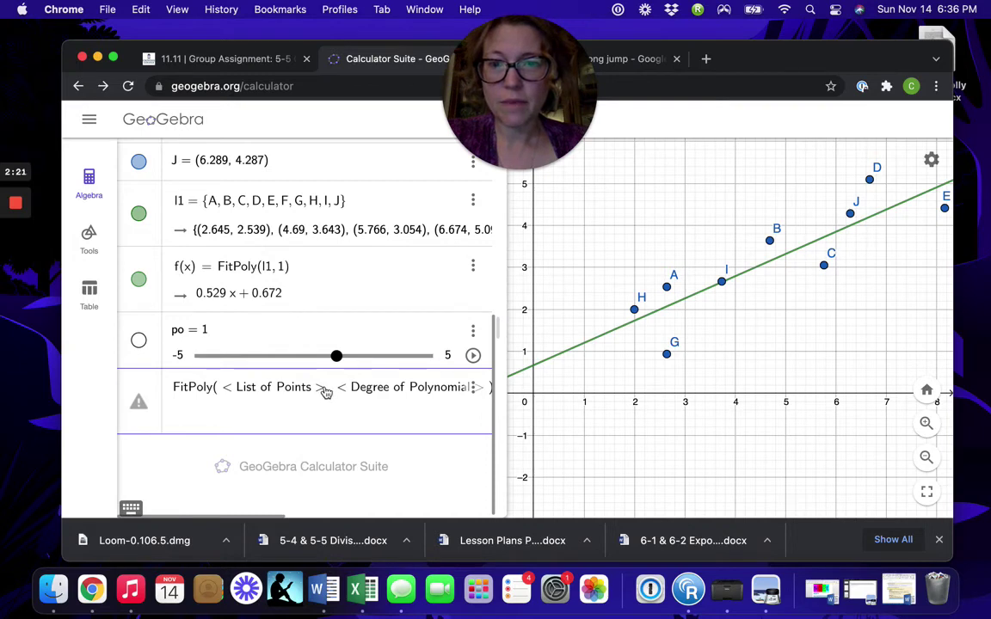
key("BackSpace")
key("BackSpace")
key("BackSpace")
key("BackSpace")
key("BackSpace")
key("BackSpace")
key("BackSpace")
key("BackSpace")
key("BackSpace")
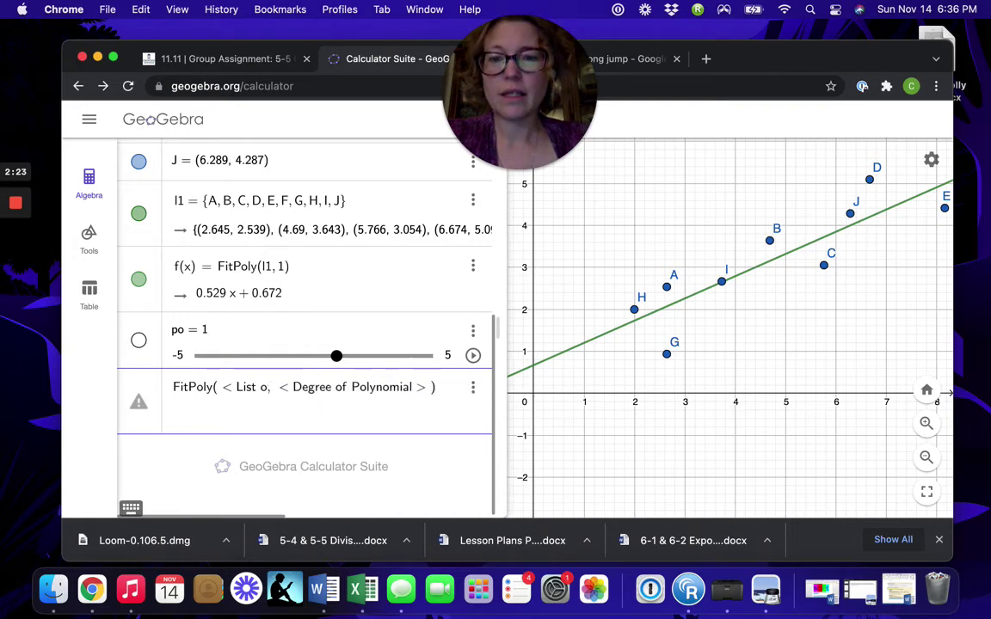
key("BackSpace")
key("BackSpace")
key("BackSpace")
key("BackSpace")
key("BackSpace")
key("BackSpace")
key("BackSpace")
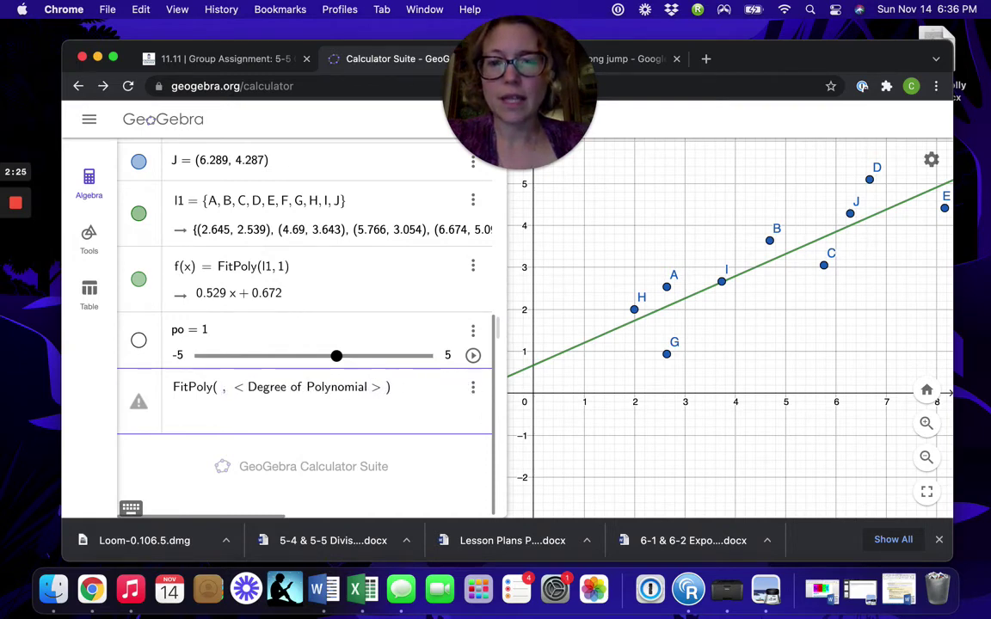
type("l1")
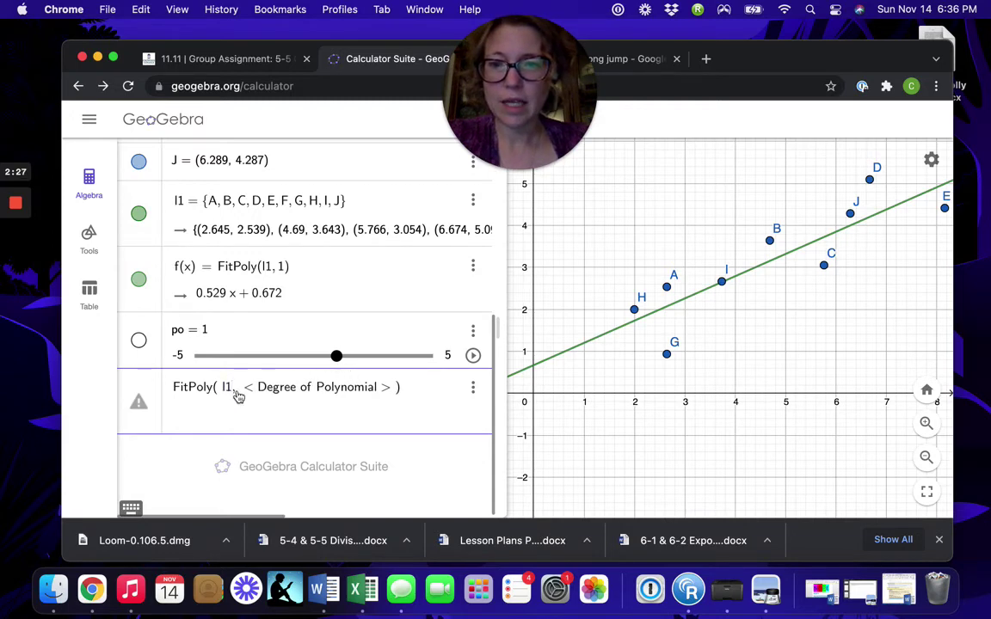
key("Right")
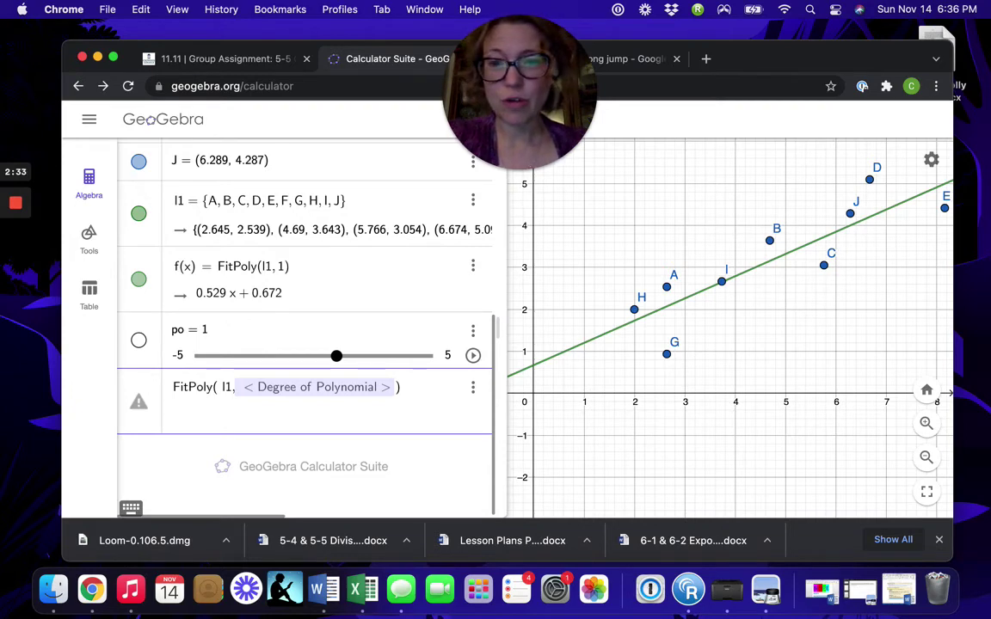
type("2")
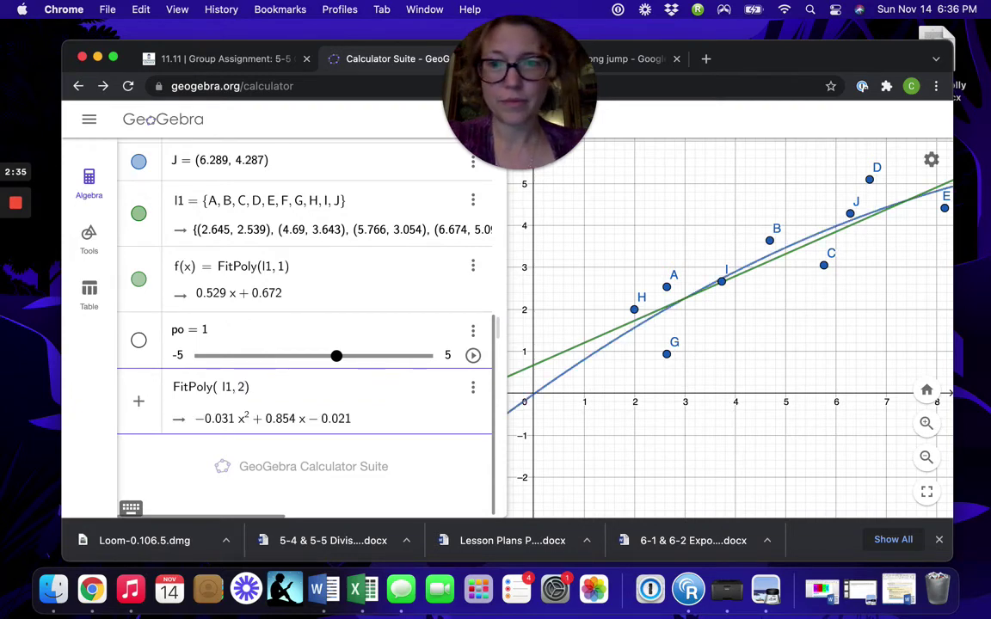
key("Return")
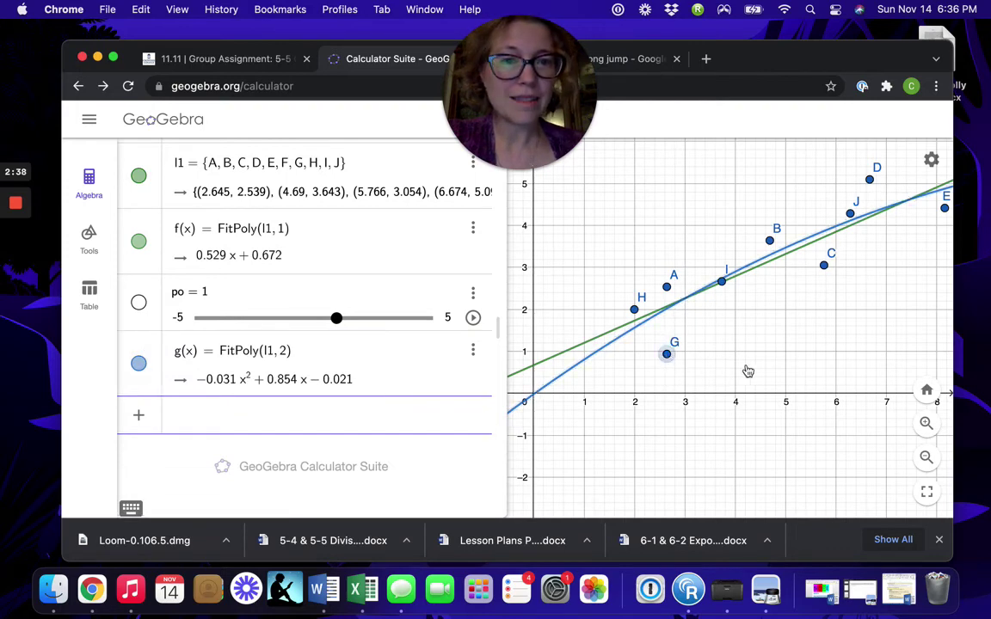
- Drag G to about x = 3 and H to about (3, 0.7), updating both fits
mouse_move(667, 357)
left_mouse_down()
mouse_move(765, 374)
mouse_move(630, 262)
mouse_move(688, 327)
left_mouse_up()
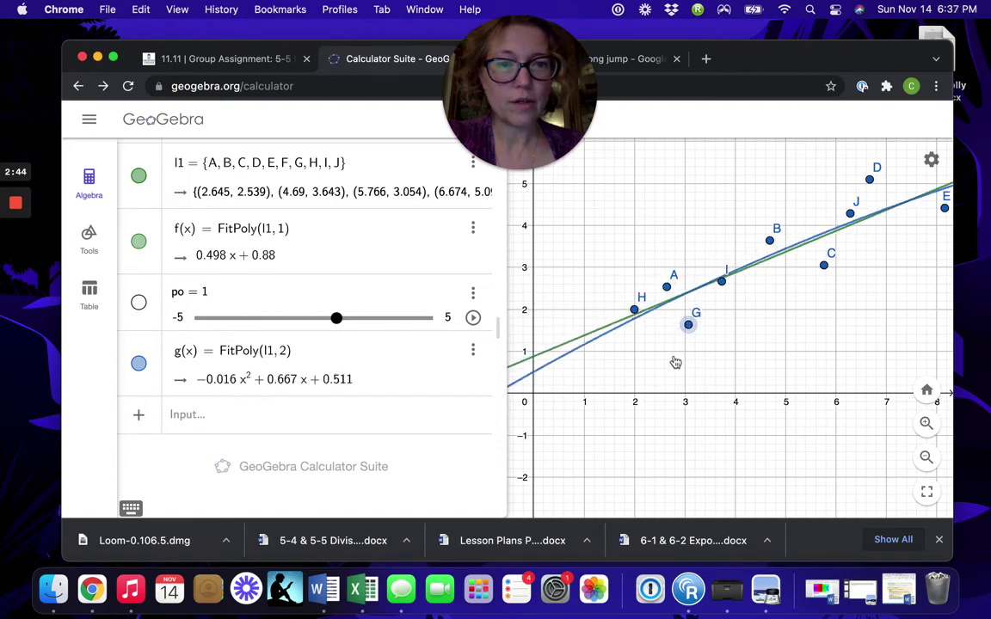
mouse_move(634, 310)
left_mouse_down()
mouse_move(688, 353)
mouse_move(688, 366)
left_mouse_up()
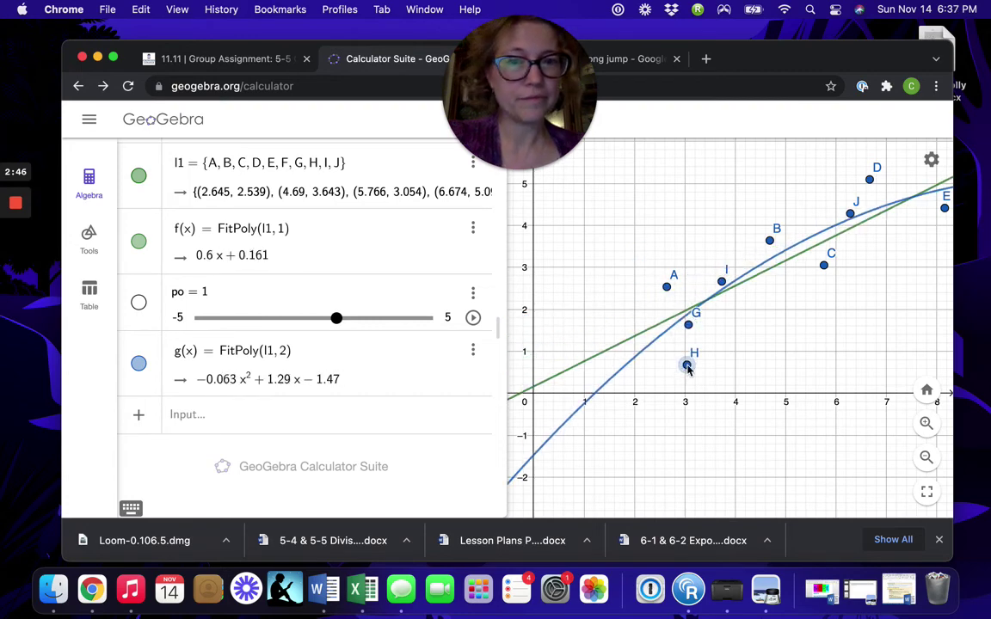
left_click(243, 427)
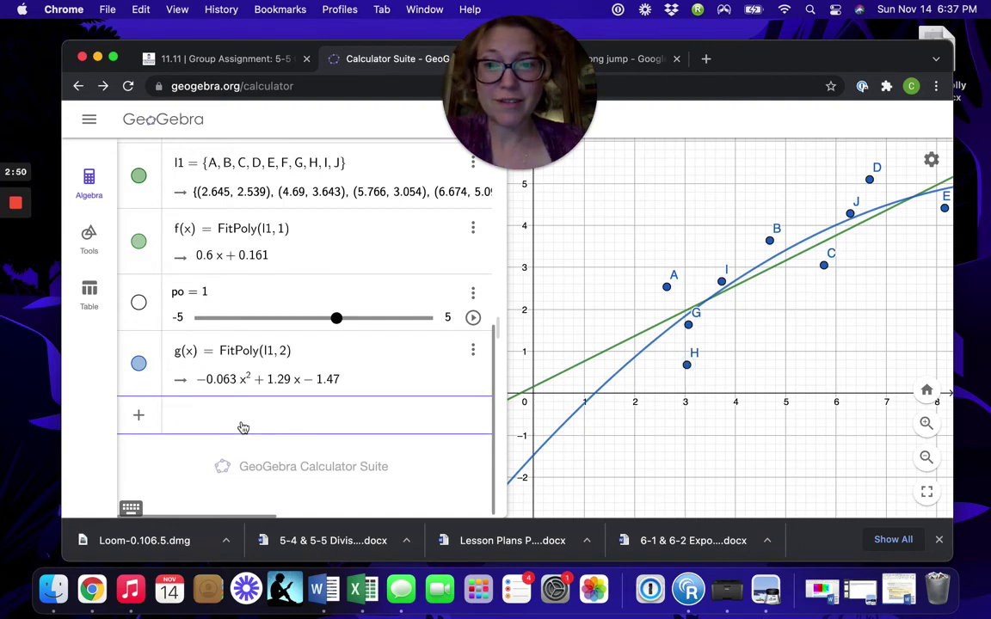
type("fit")
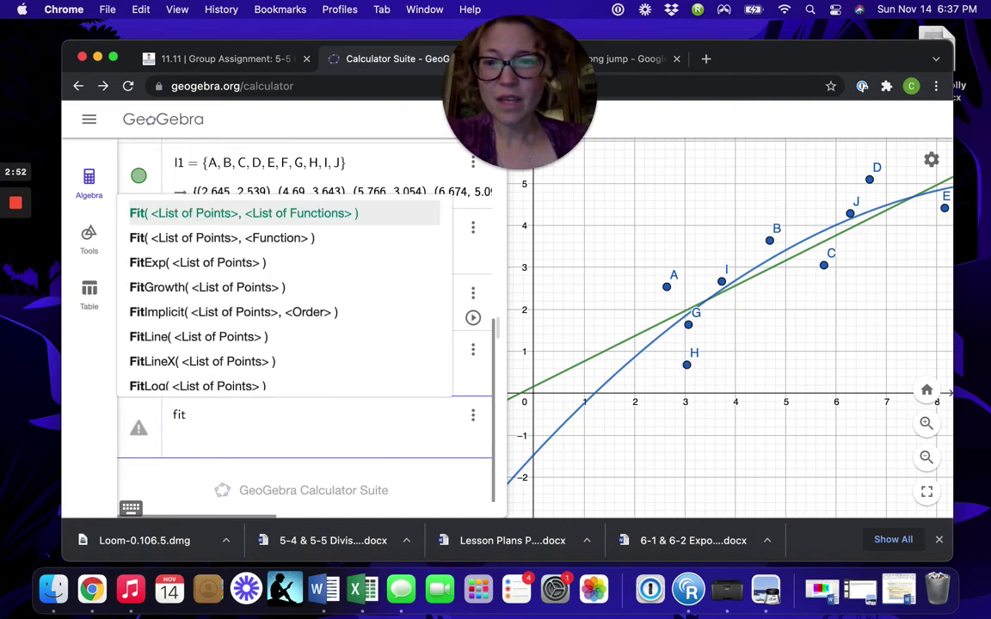
type("poly")
- Enter FitPoly(l1, 3), drawing the cubic fit −0.037x³ + 0.561x² − 1.975x + 3.717
left_click(316, 480)
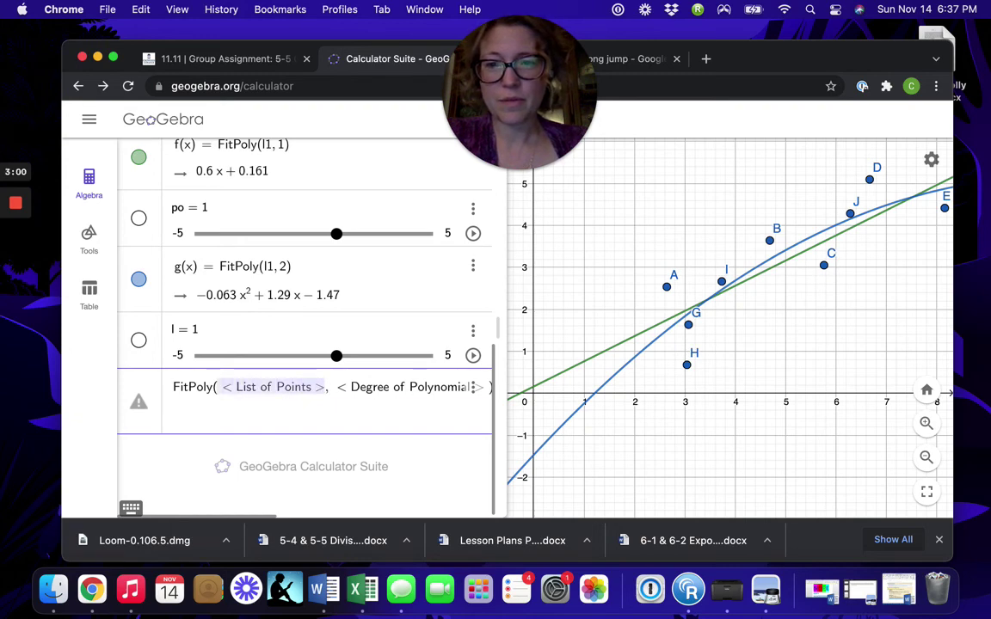
key("Tab")
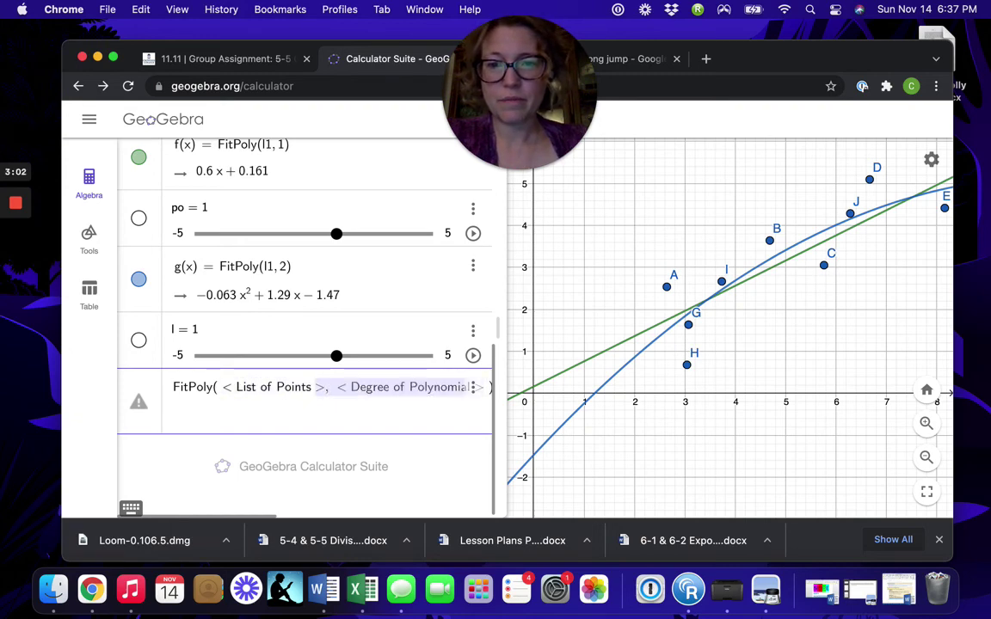
left_click(319, 391)
key("BackSpace")
key("BackSpace")
key("BackSpace")
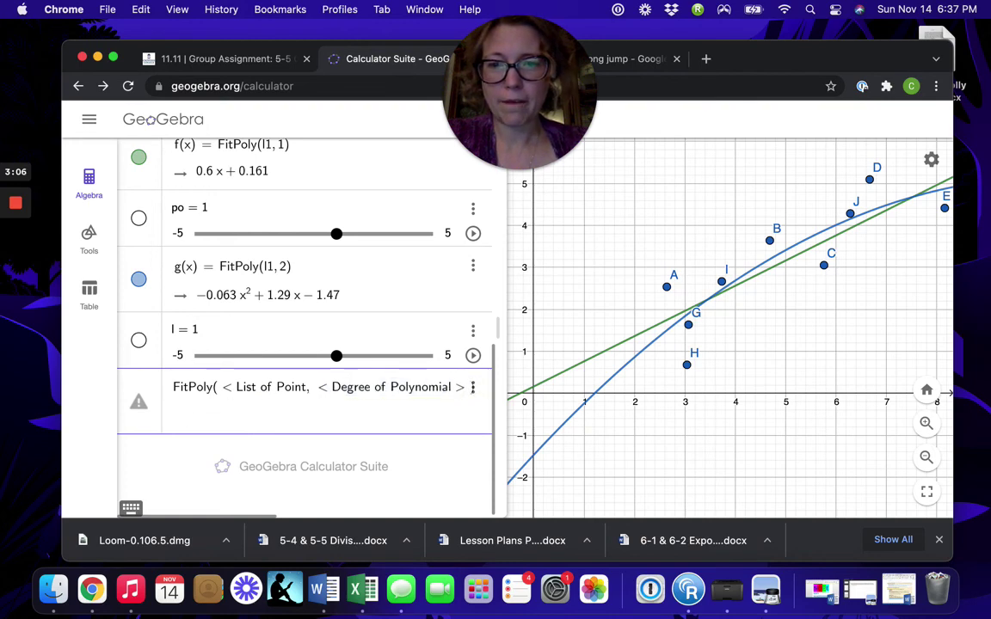
key("BackSpace")
key("BackSpace")
key("BackSpace")
key("BackSpace")
key("BackSpace")
key("BackSpace")
key("BackSpace")
key("BackSpace")
key("BackSpace")
key("BackSpace")
key("BackSpace")
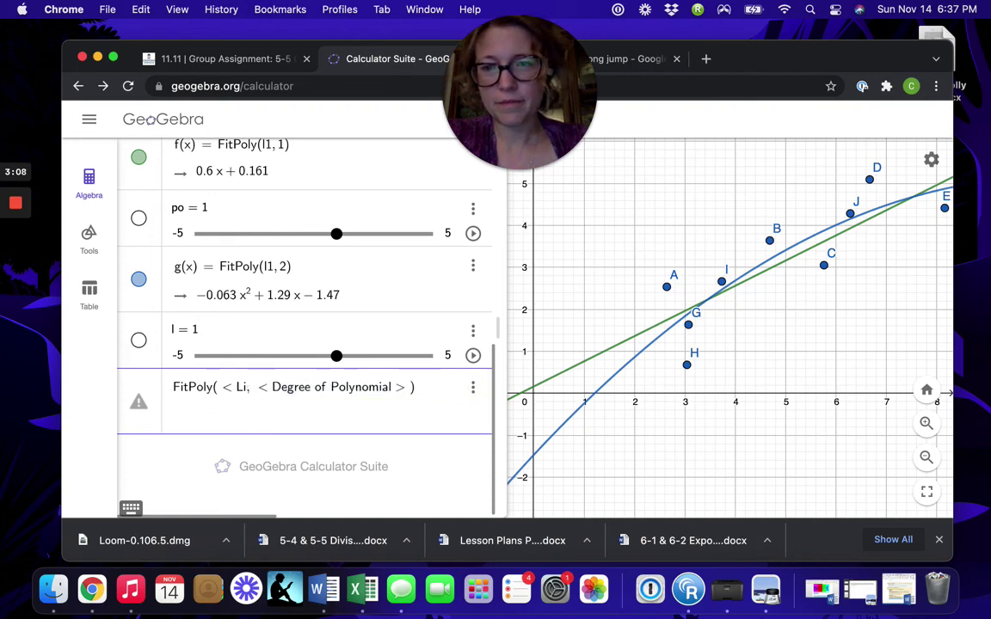
key("BackSpace")
key("BackSpace")
key("BackSpace")
key("BackSpace")
key("BackSpace")
type("l1")
key("Tab")
type("3")
key("Return")
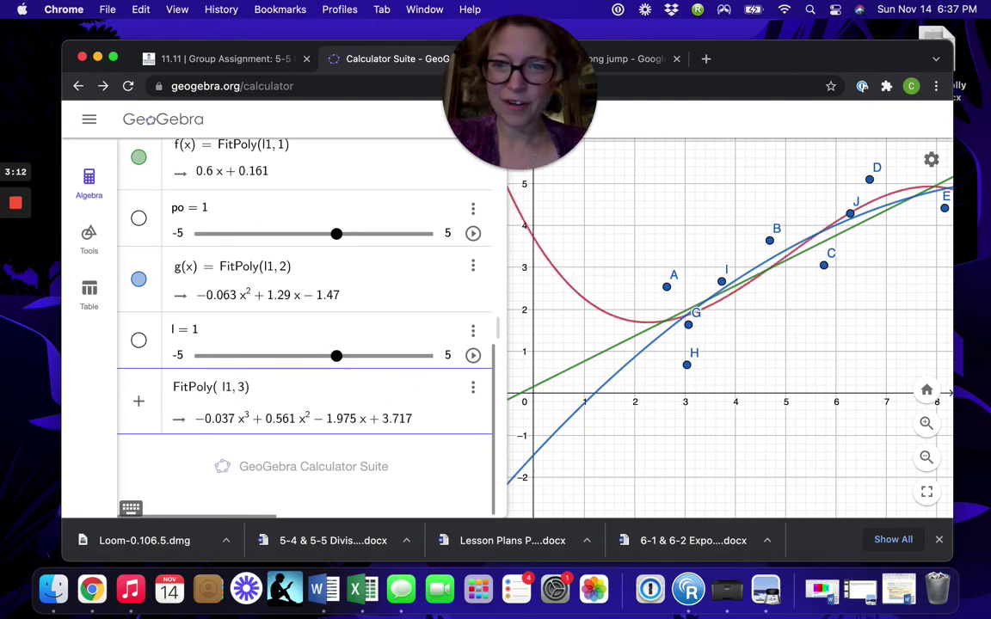